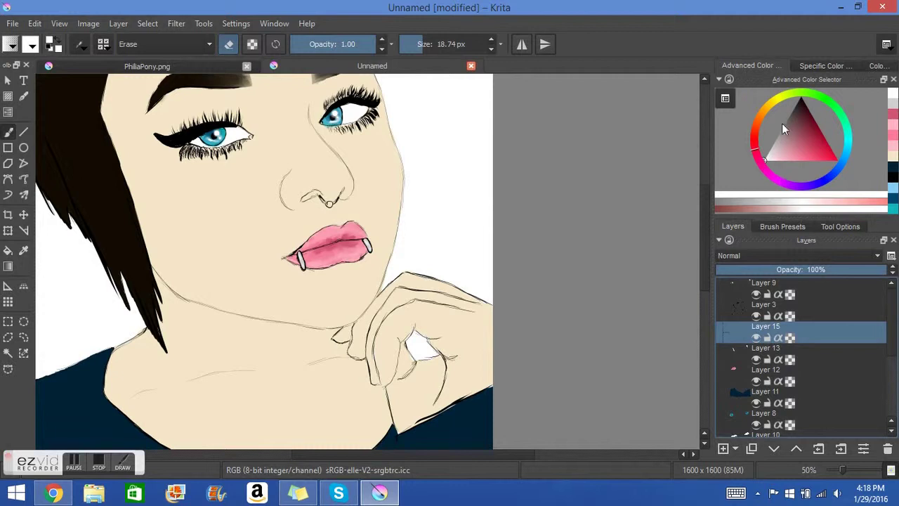
Paint the septum ring's curved band light grey on Layer 15 and redraw its black outline on Layer 3.
click(892, 107)
key(e)
key(1)
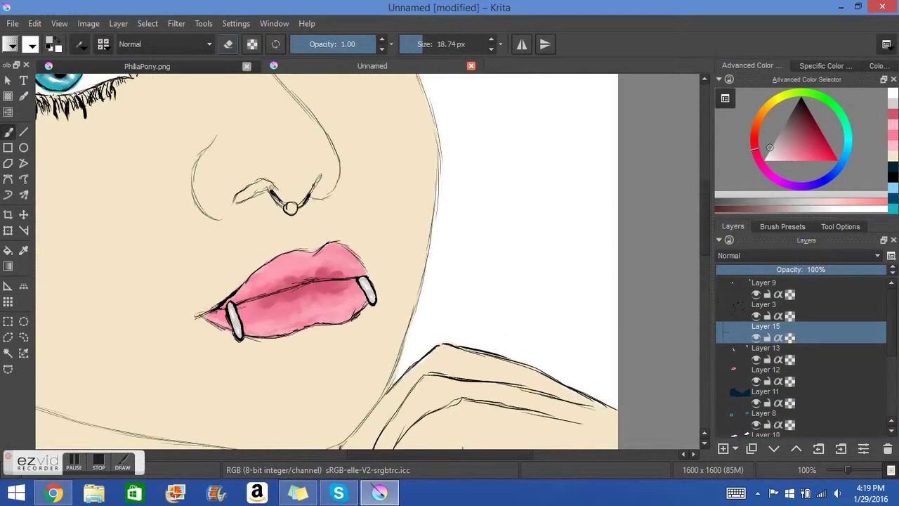
key(e)
key(Page_Up)
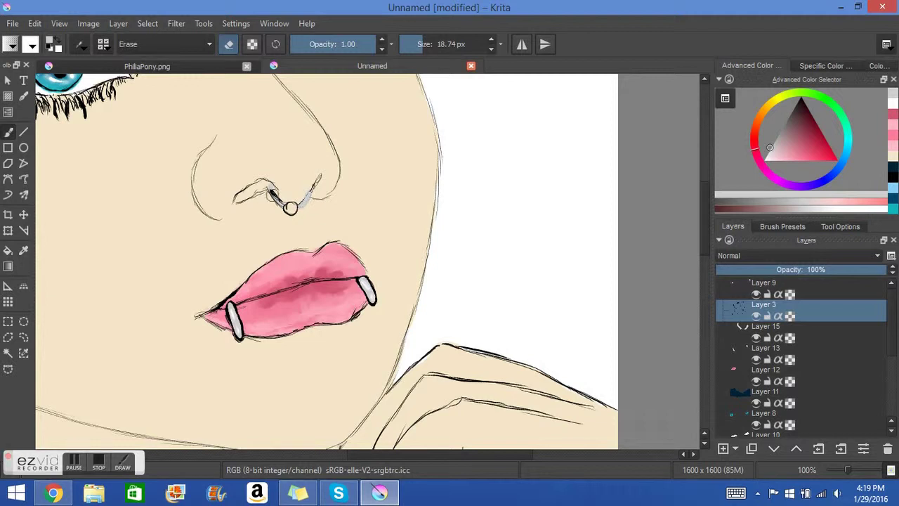
key(e)
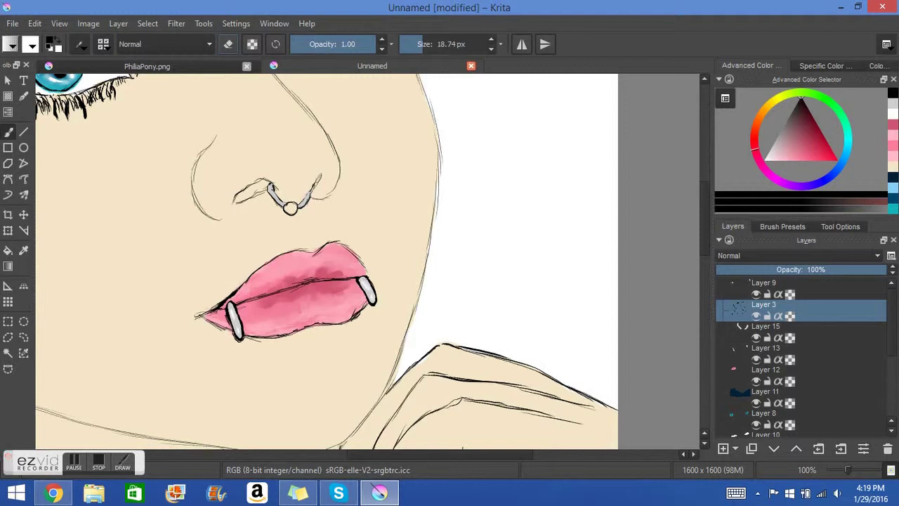
Fill the septum ring's ball with near-white on Layer 15 and touch it up using sampled white and grey tones.
key(Page_Down)
key(e)
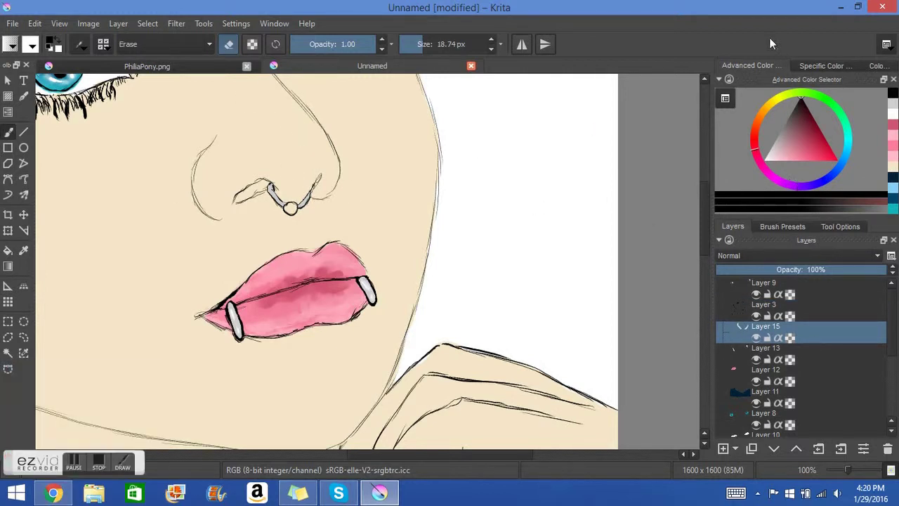
click(768, 160)
key(e)
click(290, 208)
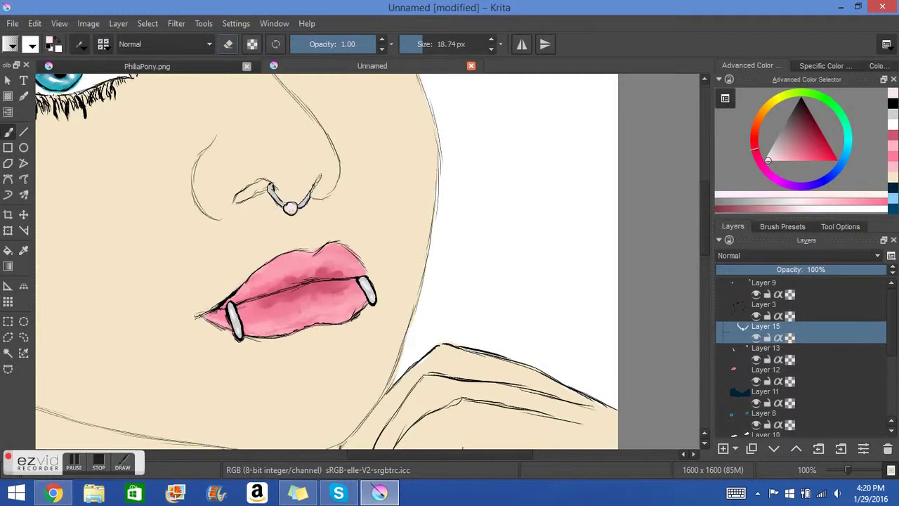
ctrl+click(283, 200)
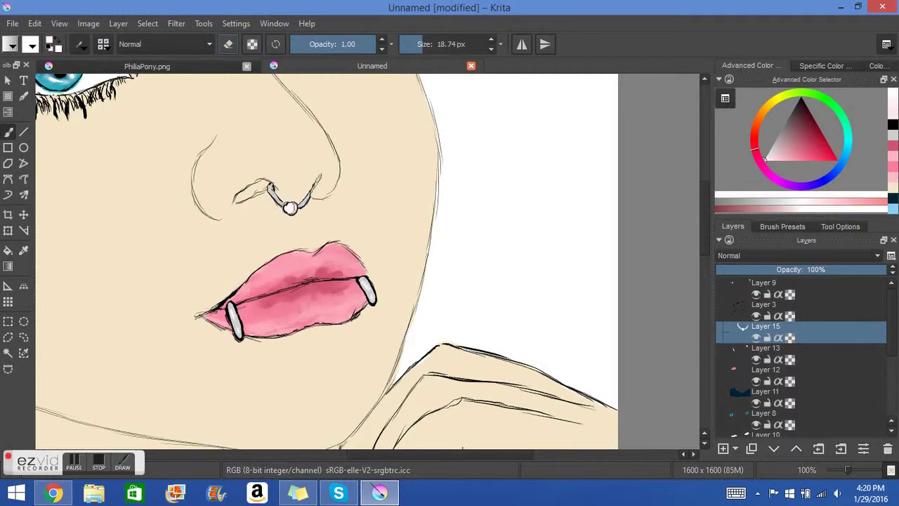
ctrl+click(290, 208)
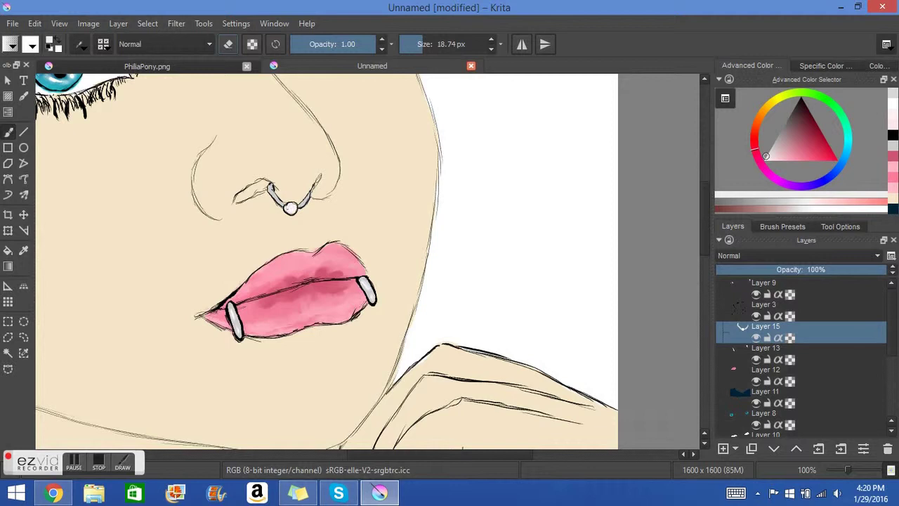
ctrl+click(276, 216)
Refine the septum ring's shading with a fine 0.20-opacity brush and clean its edges with a 15.62 px eraser.
scroll(285, 208, down, 5)
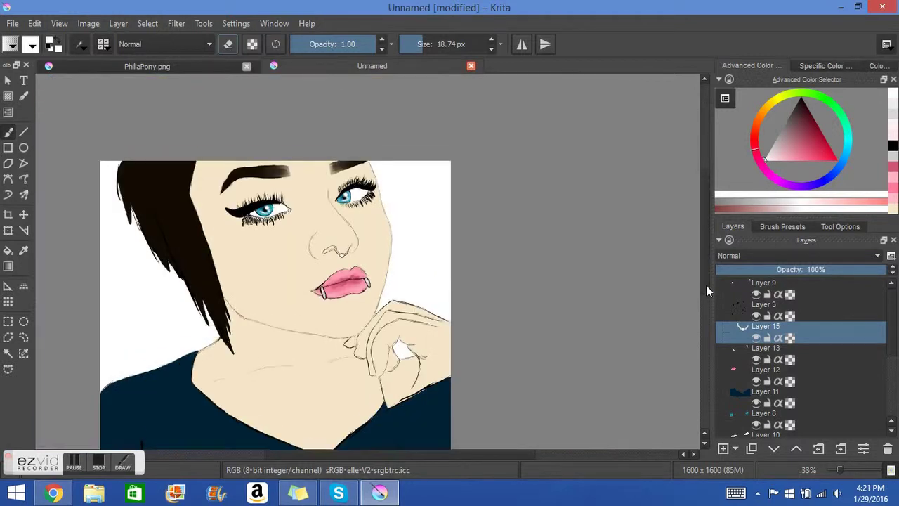
scroll(316, 318, up, 2)
click(104, 43)
click(197, 103)
scroll(339, 327, up, 4)
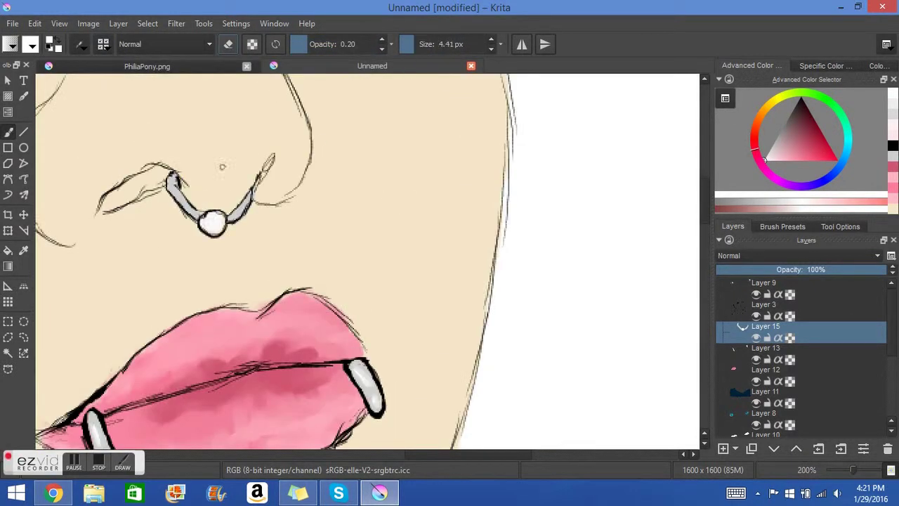
key(e)
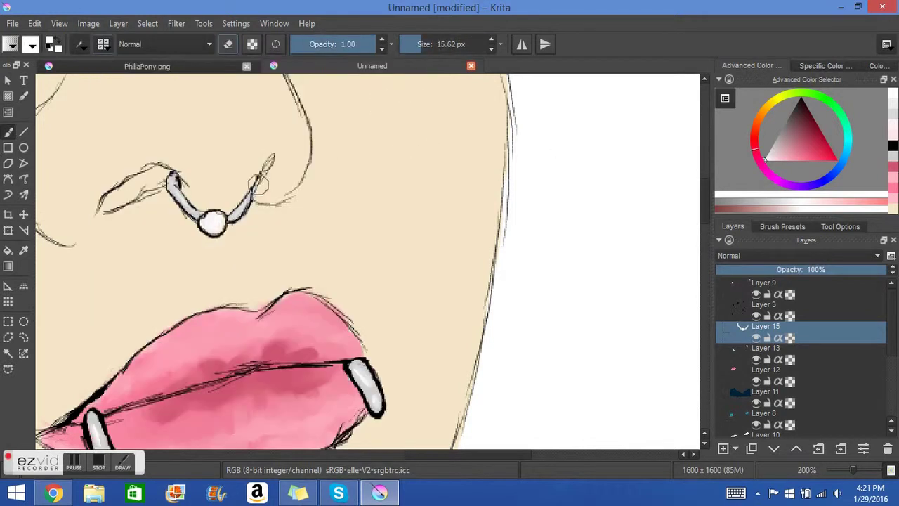
scroll(182, 223, down, 6)
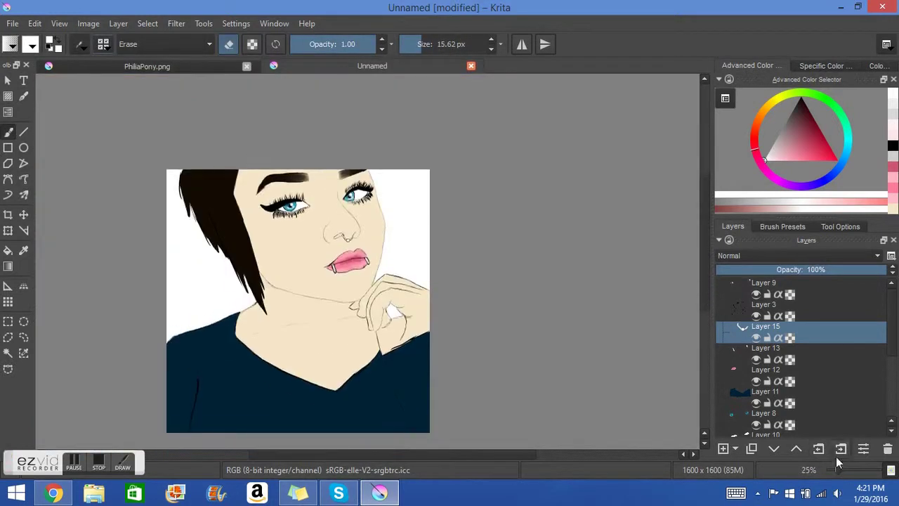
On Layer 14, lightly shade the outer nostril in tan with a 43.45 px brush at 0.20 opacity, erasing the excess.
scroll(719, 313, down, 3)
click(766, 354)
key(plus)
key(plus)
key(e)
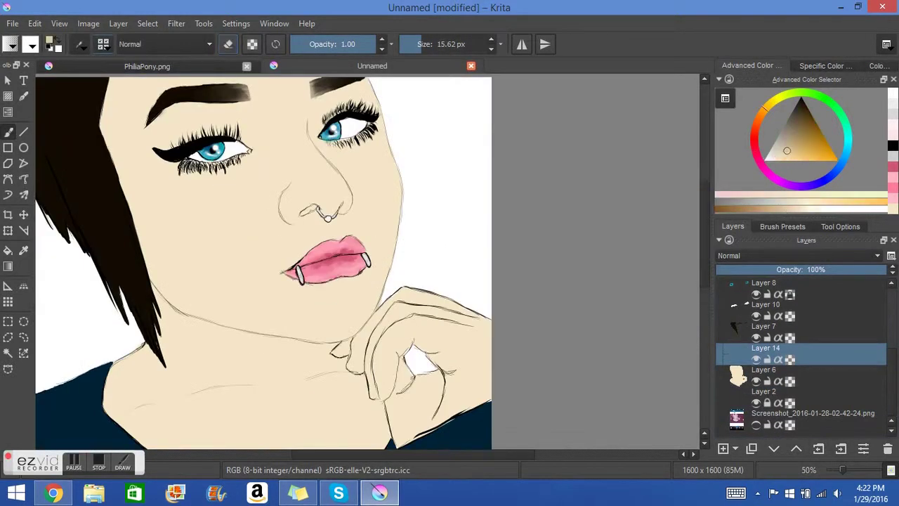
drag(449, 155, 425, 155)
drag(287, 186, 281, 223)
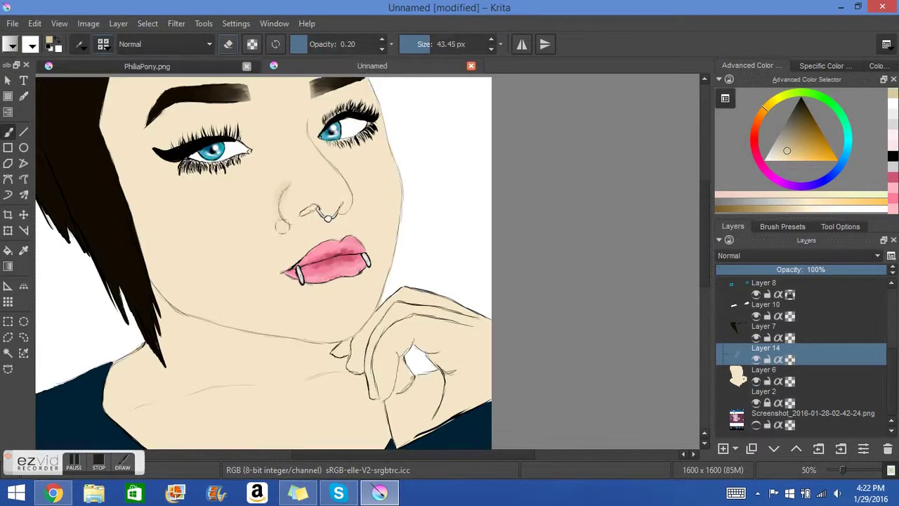
click(229, 44)
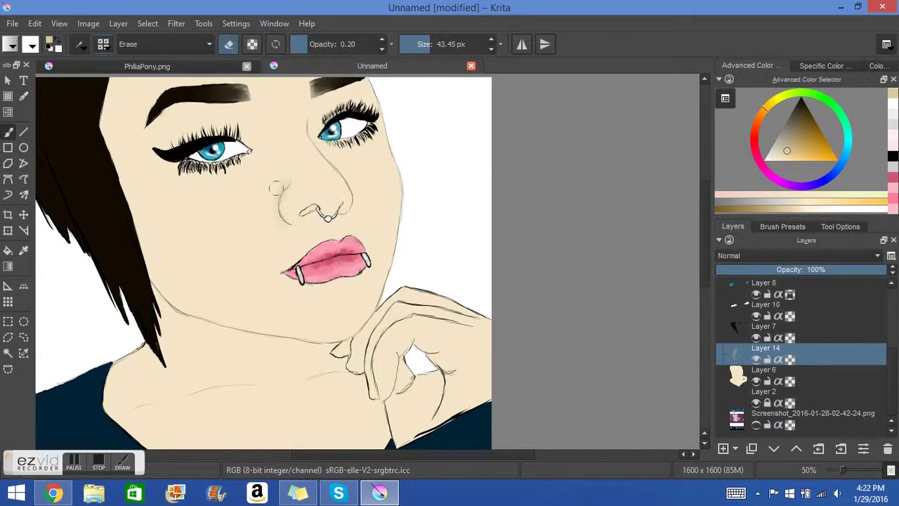
Shade the nostrils and the side of the nose in tan with the 50 px brush at full opacity.
key(slash)
drag(283, 185, 283, 203)
key(e)
key(e)
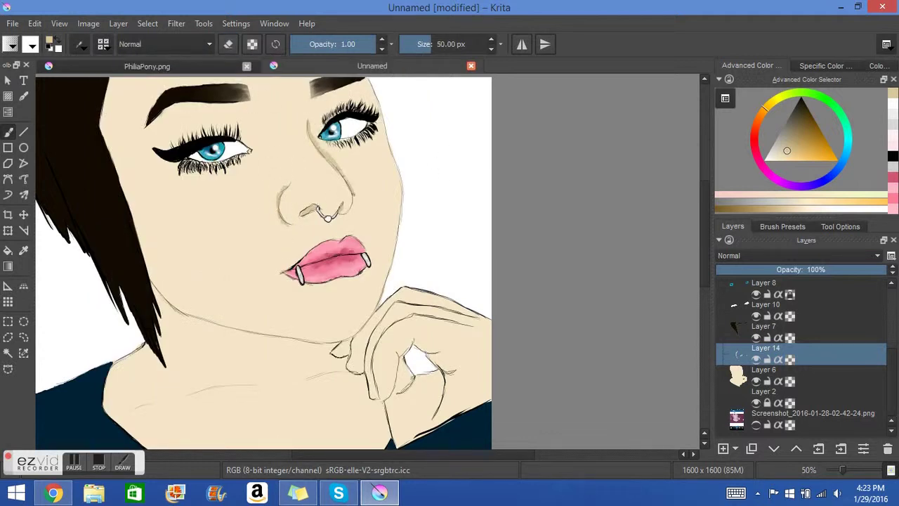
Paint tan shadows around both eyes, along the hairline and beneath the jaw on Layer 14.
drag(326, 133, 369, 104)
mouse_move(250, 126)
mouse_down()
mouse_move(168, 146)
mouse_move(248, 143)
mouse_up()
mouse_move(105, 133)
mouse_down()
mouse_move(118, 194)
mouse_move(236, 339)
mouse_move(154, 295)
mouse_move(337, 348)
mouse_up()
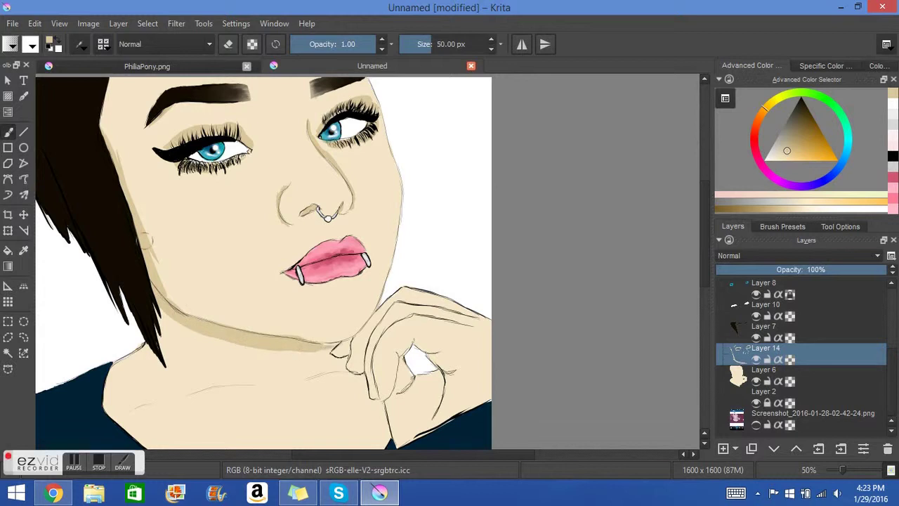
Paint tan shadows over the collarbones and trim their lower edges with the 50 px eraser.
drag(267, 378, 189, 387)
drag(309, 372, 348, 365)
mouse_move(144, 402)
mouse_down()
mouse_move(117, 412)
mouse_move(160, 397)
mouse_up()
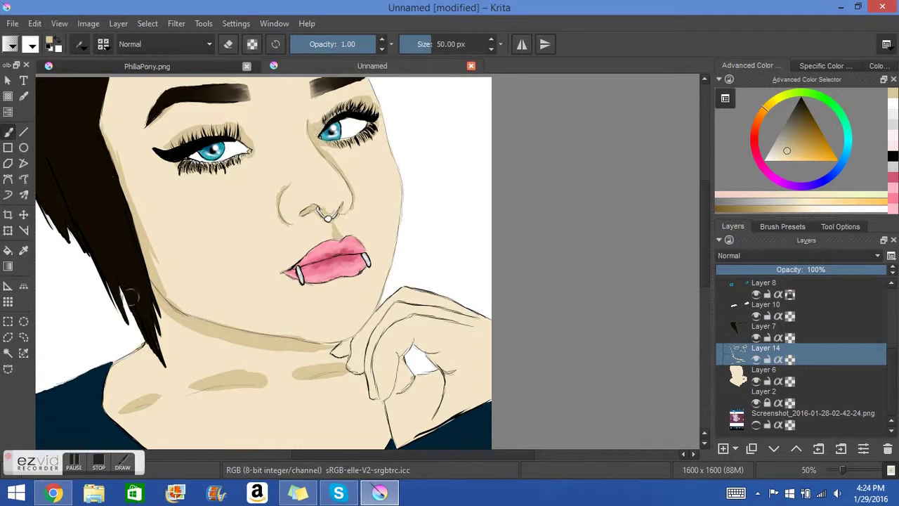
scroll(110, 183, down, 3)
key(e)
drag(207, 316, 261, 313)
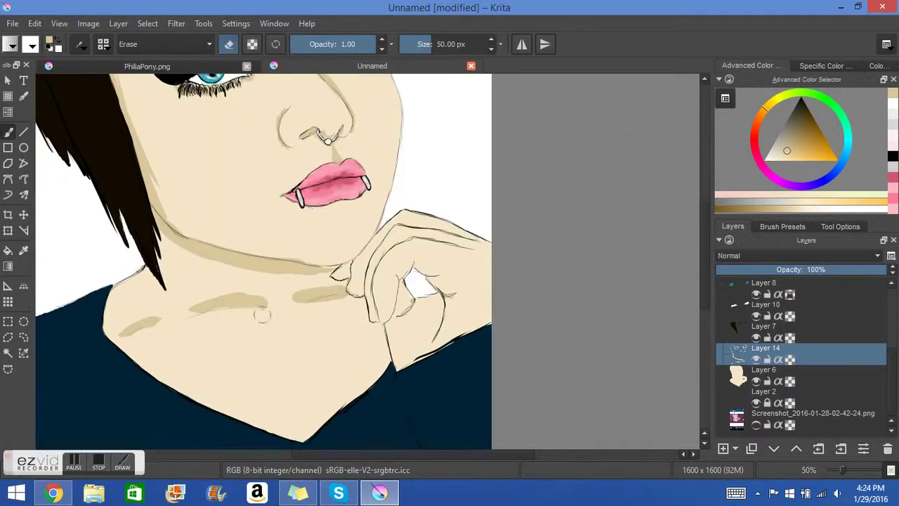
Paint tan shadows inside the palm and along the fingers of the raised hand.
key(e)
mouse_move(443, 309)
mouse_down()
mouse_move(432, 337)
mouse_move(414, 330)
mouse_move(404, 295)
mouse_move(399, 323)
mouse_up()
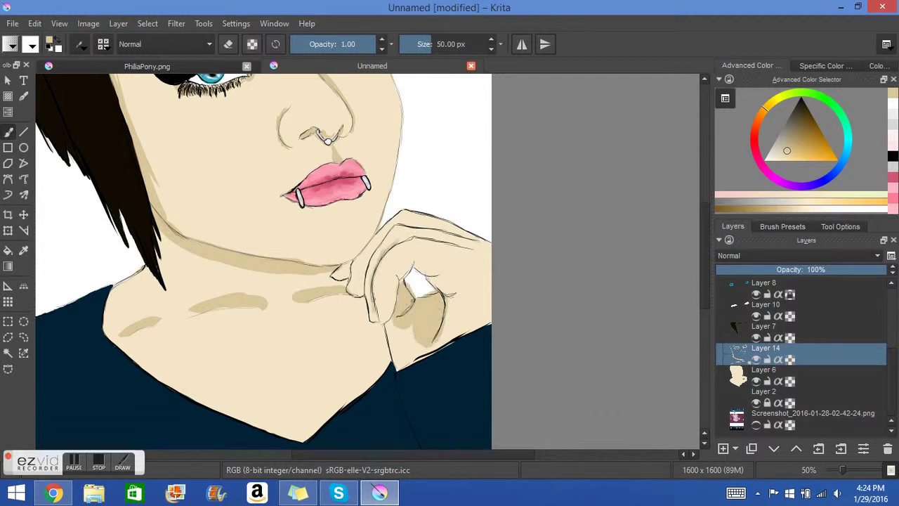
mouse_move(371, 253)
mouse_down()
mouse_move(358, 295)
mouse_move(421, 221)
mouse_up()
drag(406, 222, 437, 232)
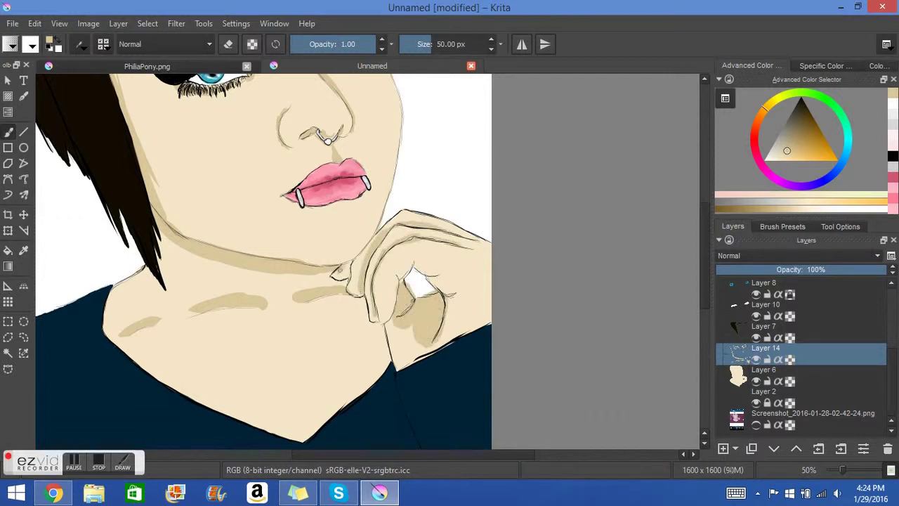
Soften the shadows on the nose, philtrum, eyelids, hairline and jaw with a 67.04 px eraser at 0.20 opacity.
click(103, 43)
click(232, 246)
key(e)
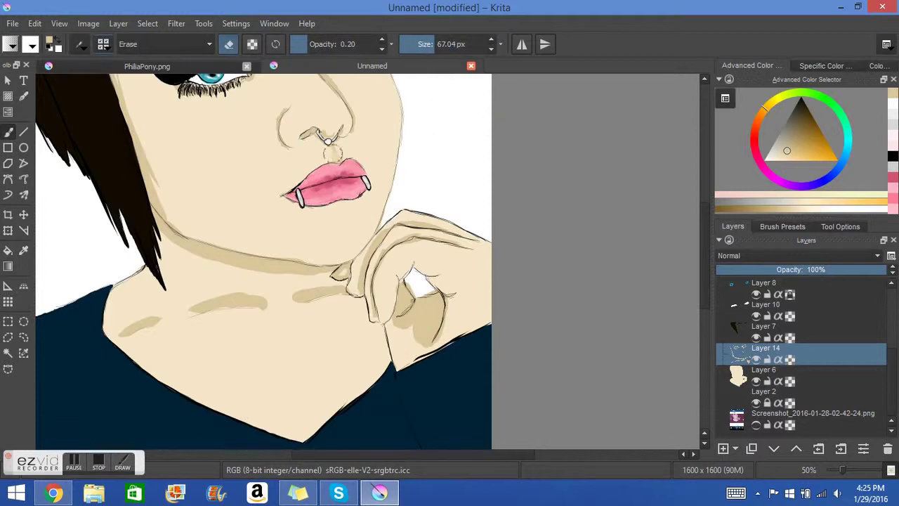
scroll(344, 106, up, 3)
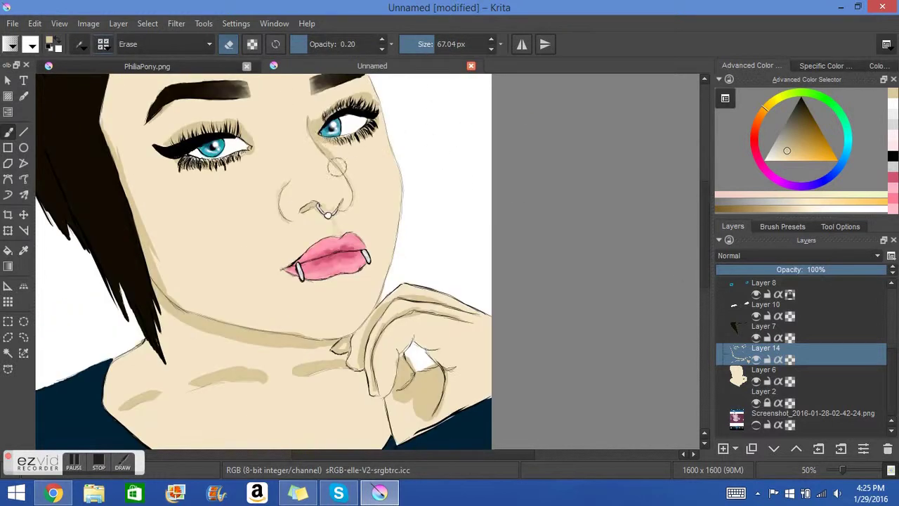
drag(353, 118, 345, 96)
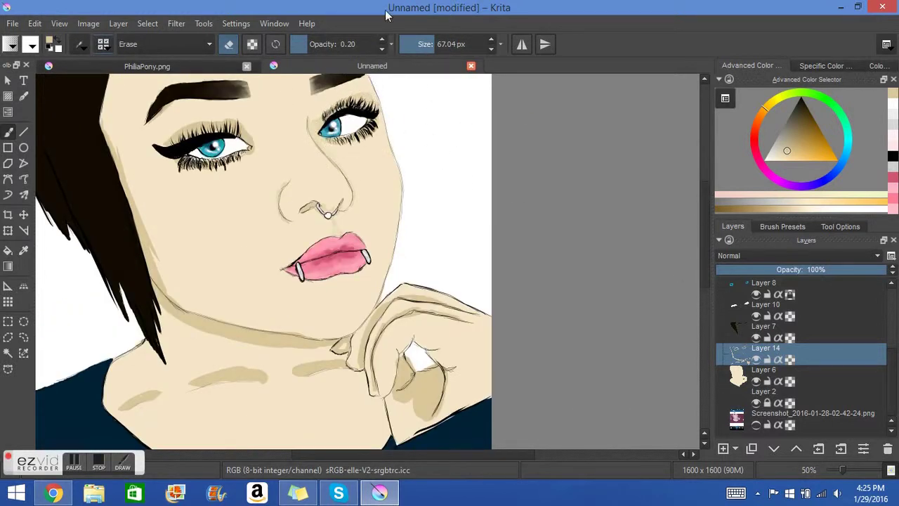
mouse_move(179, 145)
mouse_down()
mouse_move(222, 130)
mouse_move(254, 132)
mouse_up()
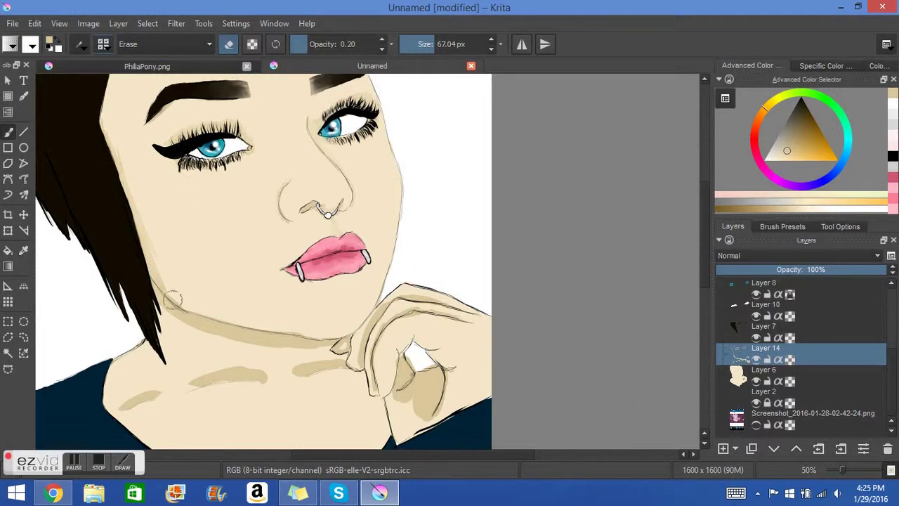
drag(178, 311, 160, 313)
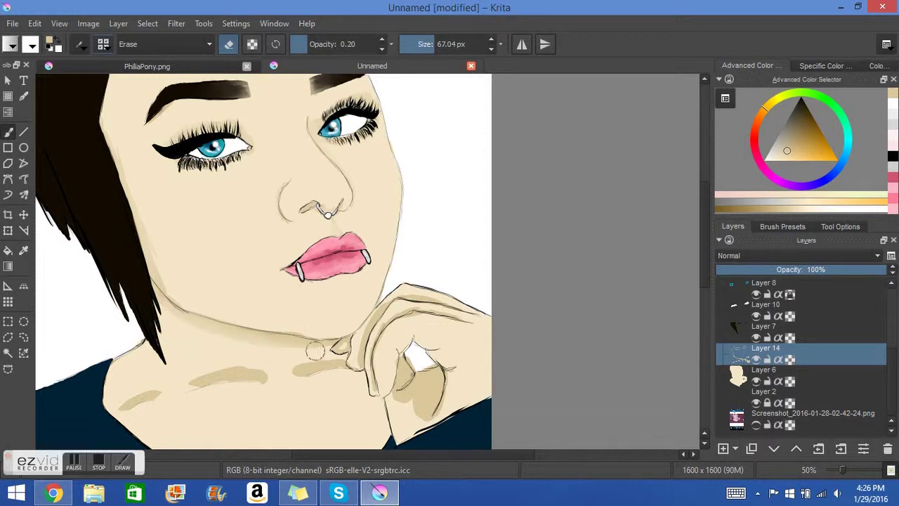
Fade the palm, collarbone and finger shadows with the 0.20-opacity eraser, lightly repainting the collarbone shading where needed.
mouse_move(433, 394)
mouse_down()
mouse_move(389, 389)
mouse_move(416, 417)
mouse_up()
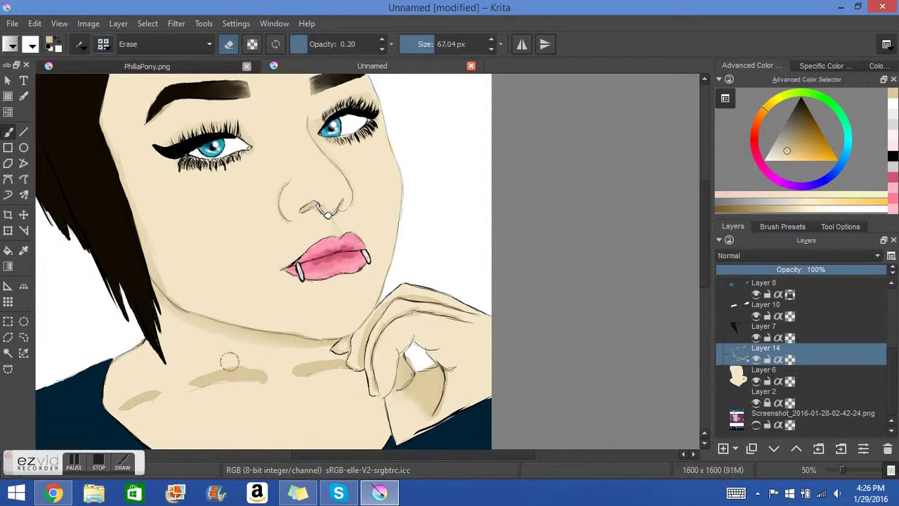
drag(203, 381, 304, 379)
mouse_move(148, 400)
mouse_down()
mouse_move(118, 399)
mouse_move(151, 413)
mouse_up()
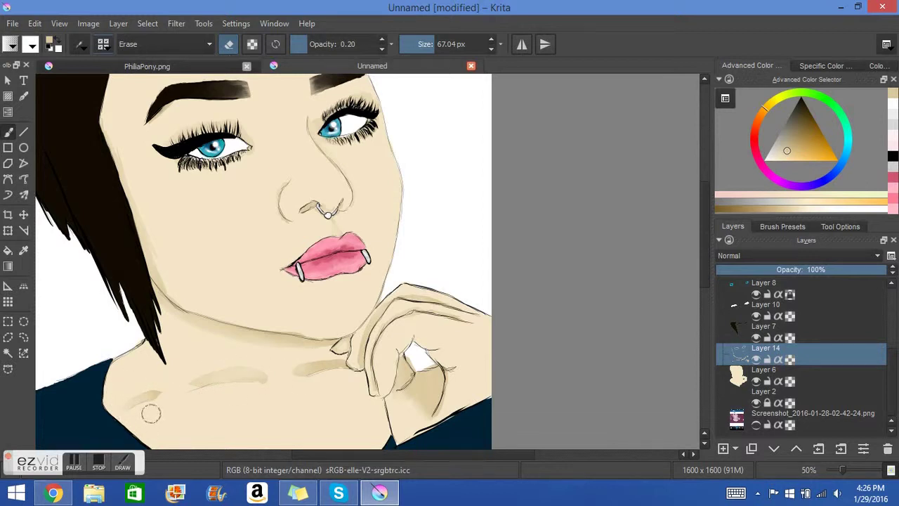
drag(373, 455, 335, 455)
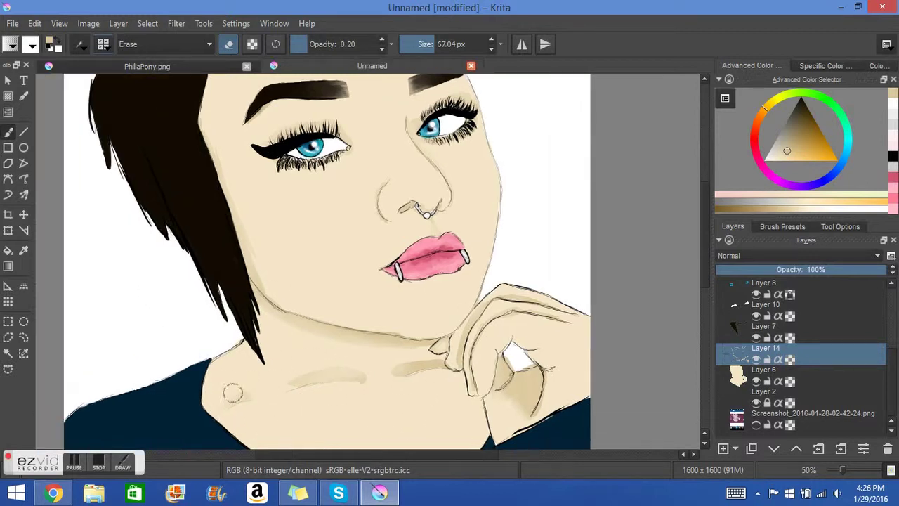
key(e)
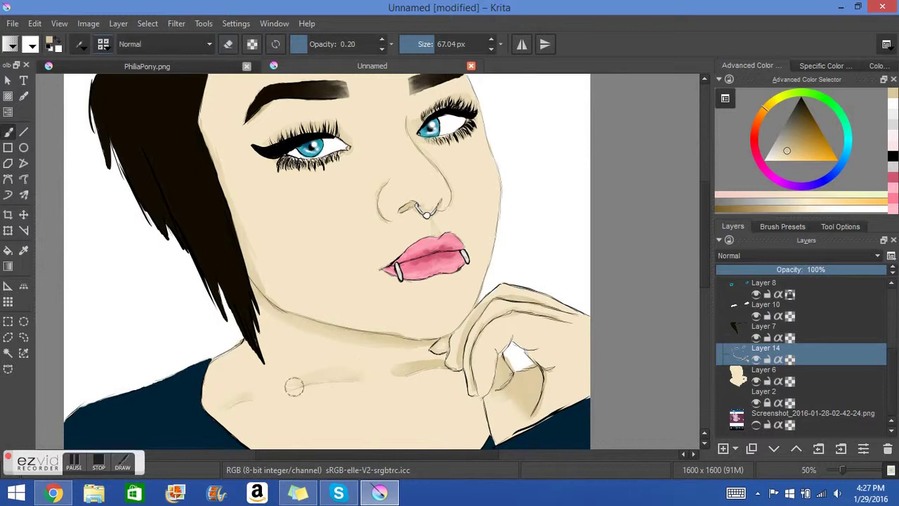
key(e)
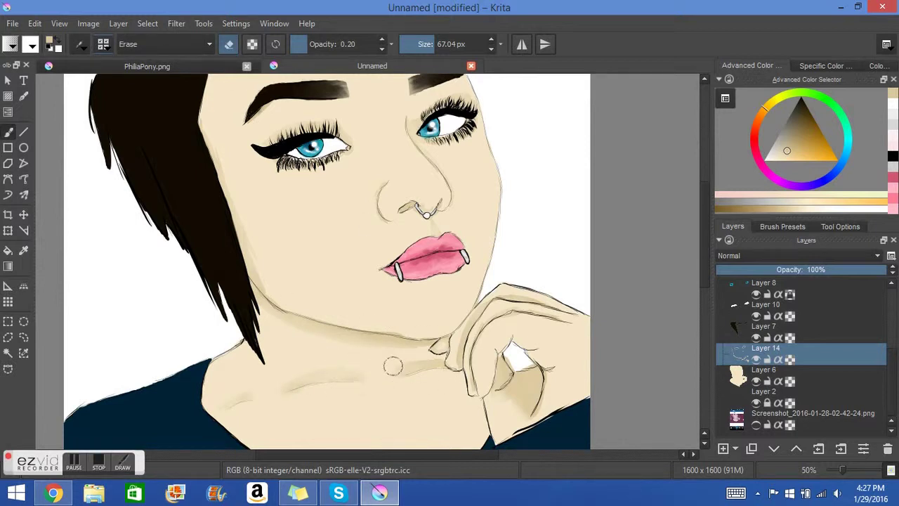
drag(424, 456, 477, 456)
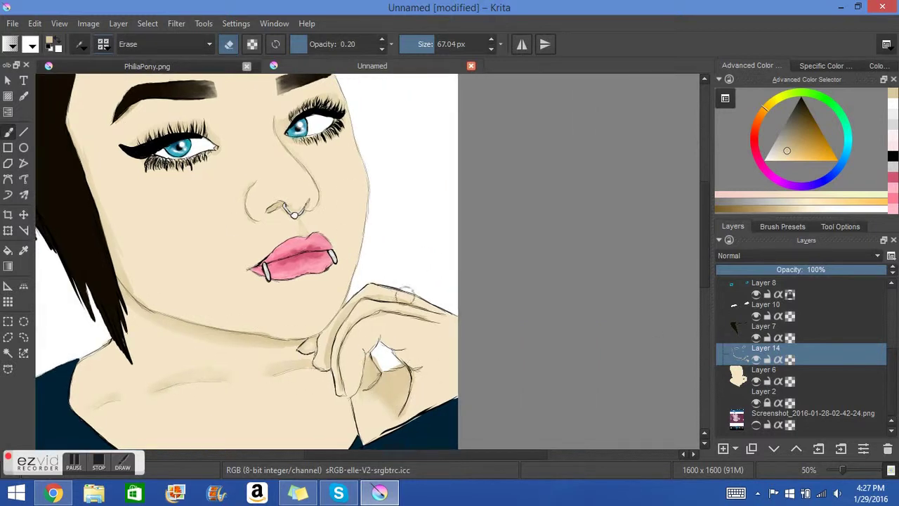
scroll(351, 290, down, 2)
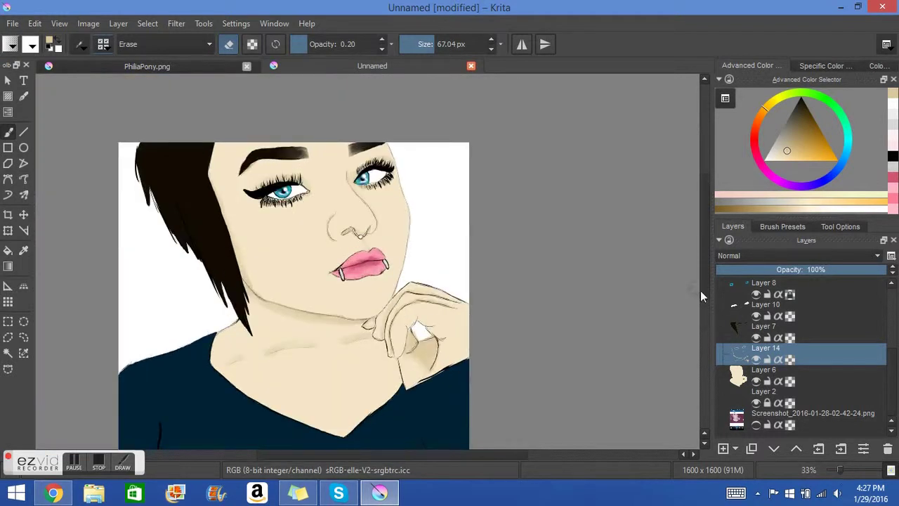
Add light tan shading around the nostrils and beneath the lower lip with a 12.87 px brush at 0.20 opacity.
key(e)
drag(837, 474, 845, 470)
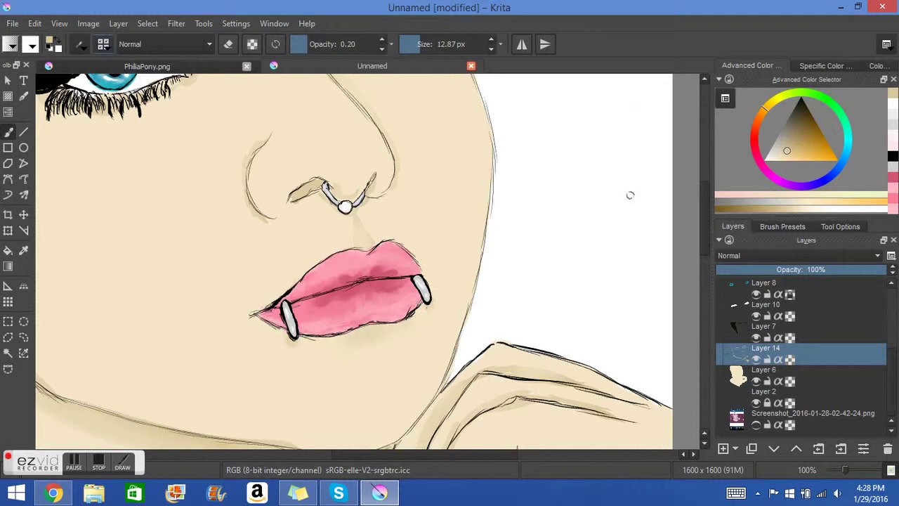
Erase the stray tan shading from the white gap inside the curled hand at 1.00 opacity.
scroll(295, 342, down, 5)
key(e)
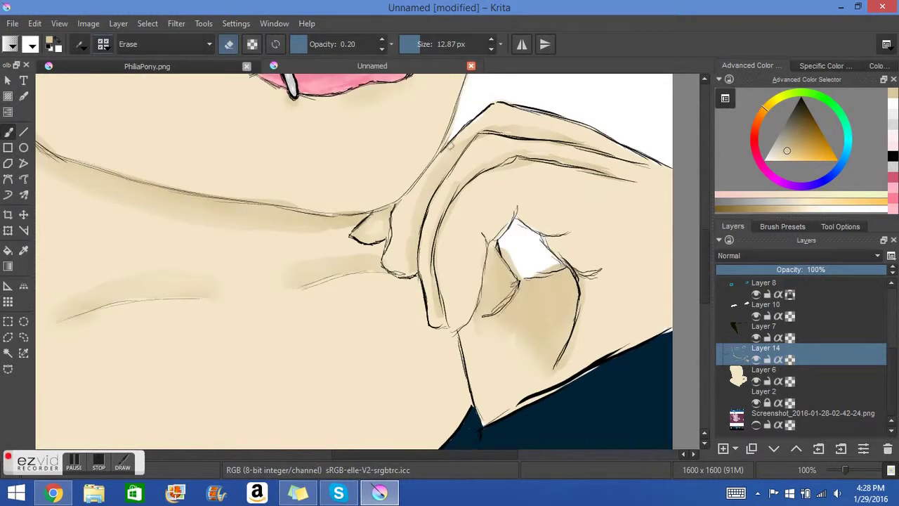
key(F6)
click(395, 252)
scroll(541, 178, right, 3)
key(e)
mouse_move(396, 251)
mouse_down()
mouse_move(428, 270)
mouse_move(453, 267)
mouse_up()
key(e)
click(229, 44)
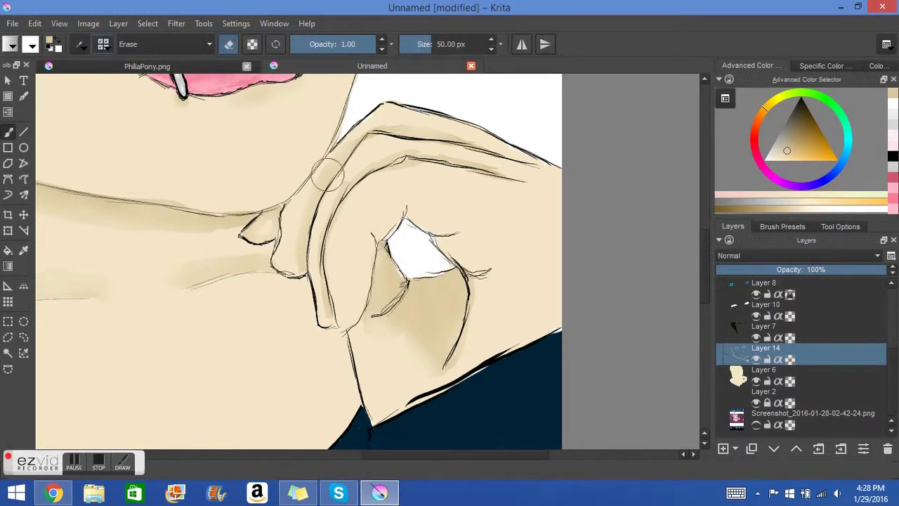
click(228, 44)
Paint soft tan shadows along the thumb and around the hand's opening with a 37.91 px brush at 0.20 opacity.
key(F6)
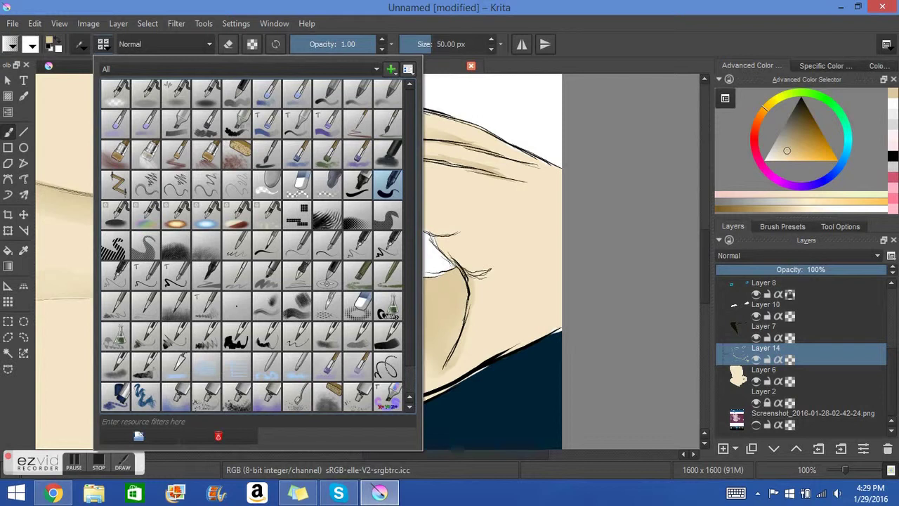
click(413, 245)
key(e)
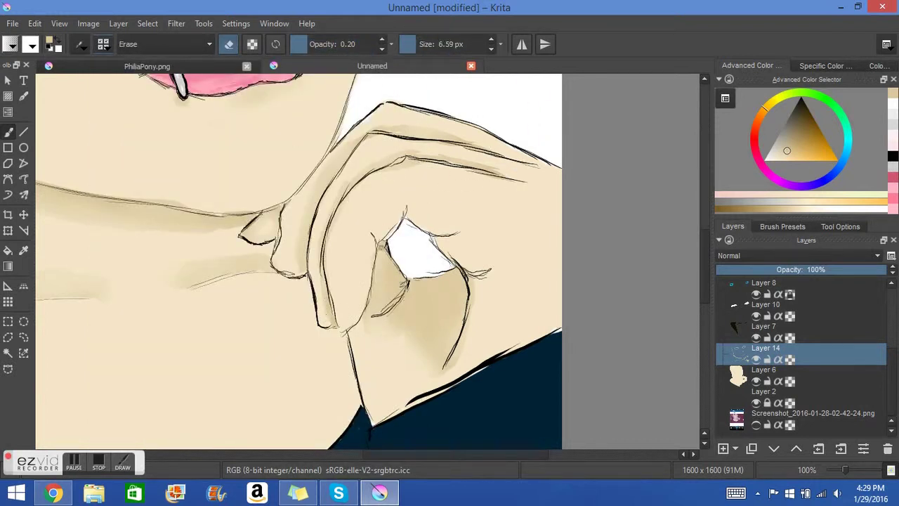
key(e)
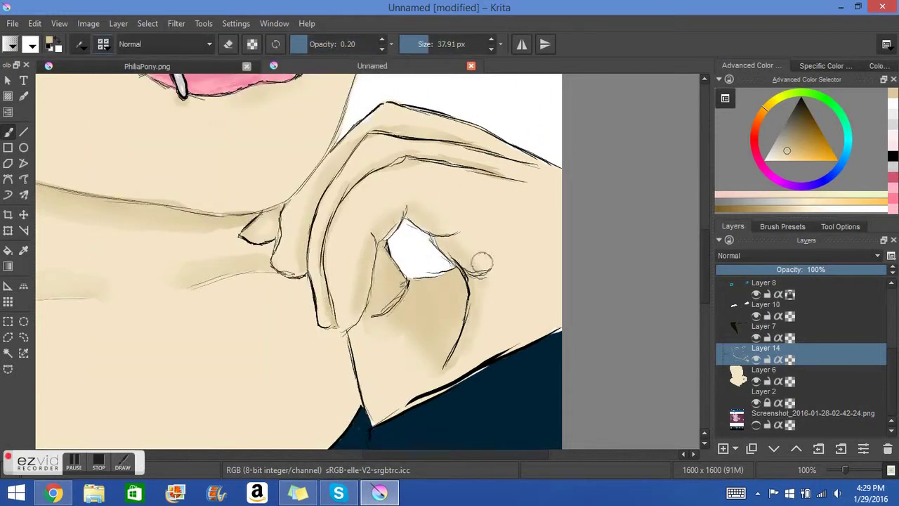
Clean up stray sketch lines around the hand on Layer 3 with an 8.38 px eraser at 1.00 opacity.
key(minus)
key(minus)
key(plus)
scroll(891, 318, up, 2)
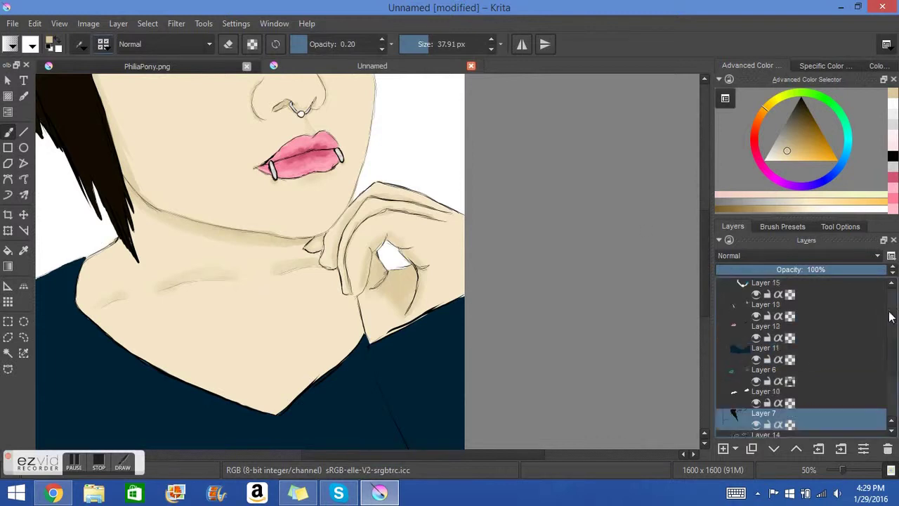
scroll(891, 317, up, 1)
click(763, 309)
key(F6)
click(404, 259)
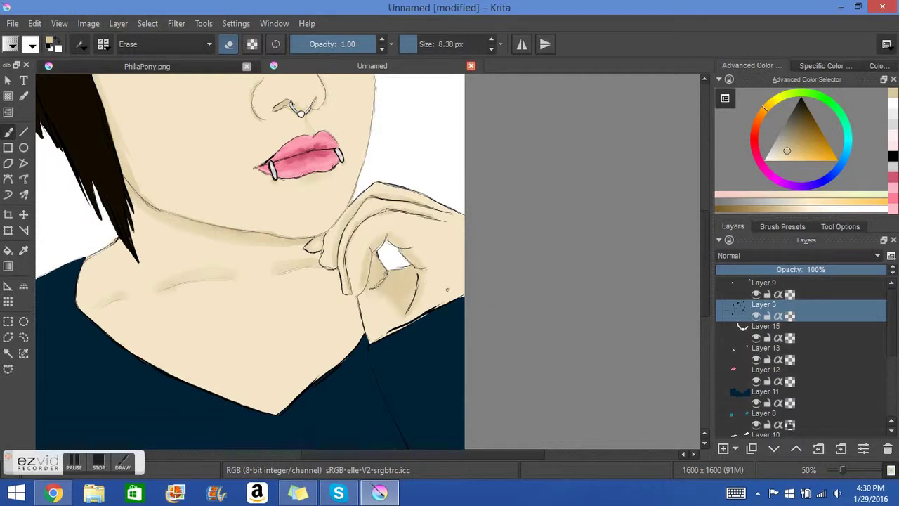
key(minus)
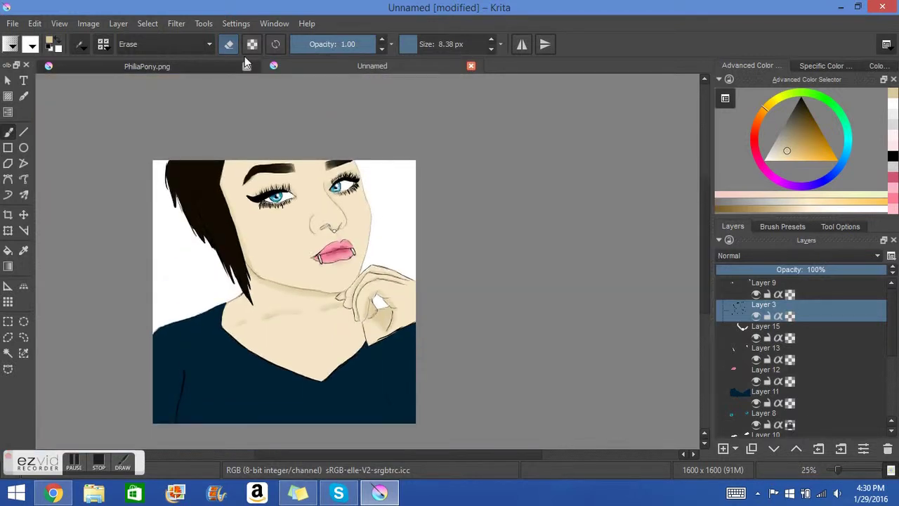
key(e)
Shade the chest skin along the shirt's neckline on Layer 14 with a 46.41 px brush at 0.20 opacity.
scroll(861, 374, down, 2)
click(766, 349)
click(103, 44)
click(211, 210)
drag(843, 470, 845, 470)
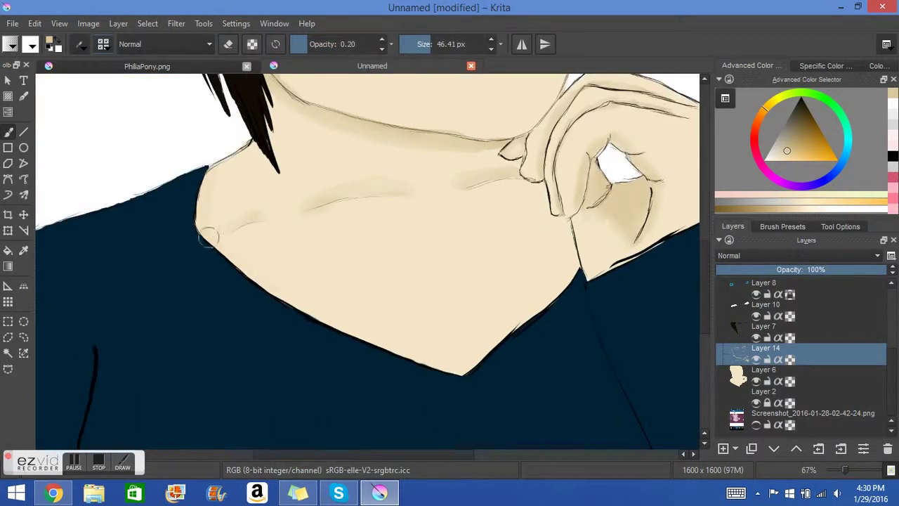
mouse_move(373, 342)
mouse_down()
mouse_move(475, 361)
mouse_move(517, 316)
mouse_up()
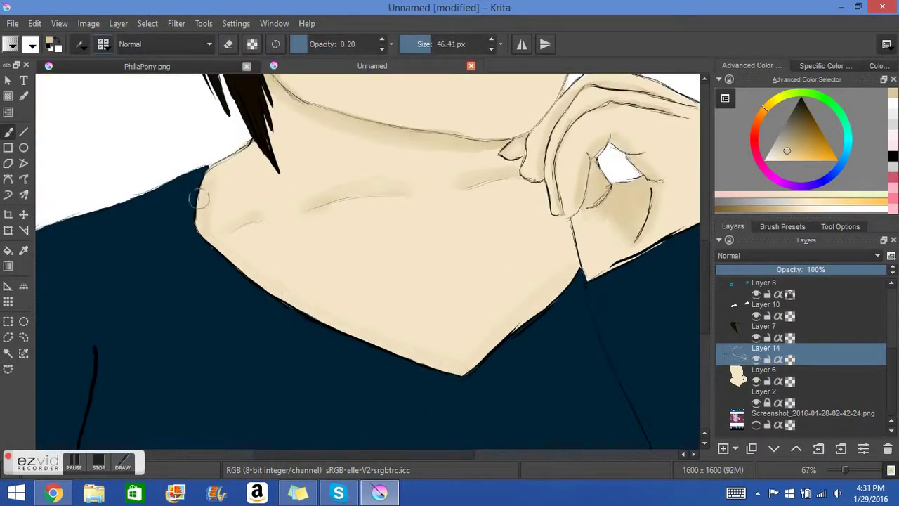
Paint a soft tan contour beneath the cheekbone, from the hair toward the mouth, with the 46.41 px brush.
scroll(365, 295, right, 3)
scroll(421, 316, down, 3)
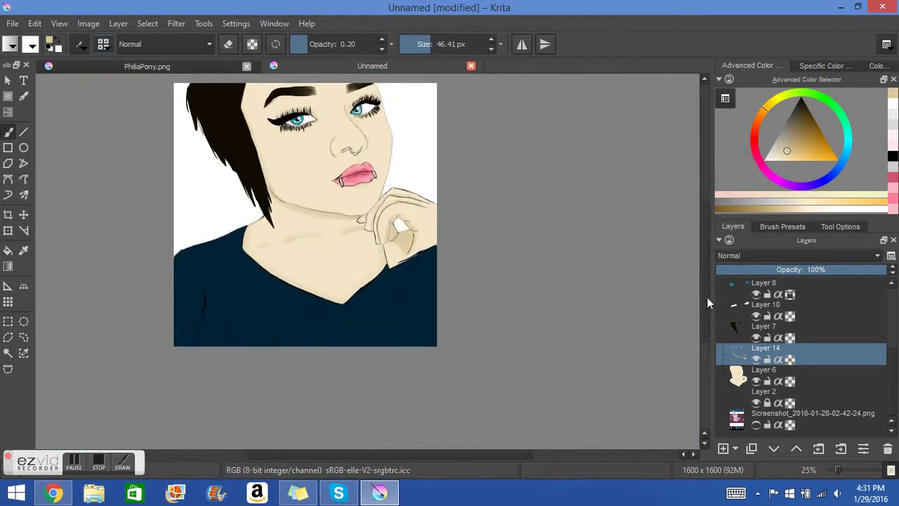
scroll(450, 337, up, 4)
scroll(457, 364, down, 7)
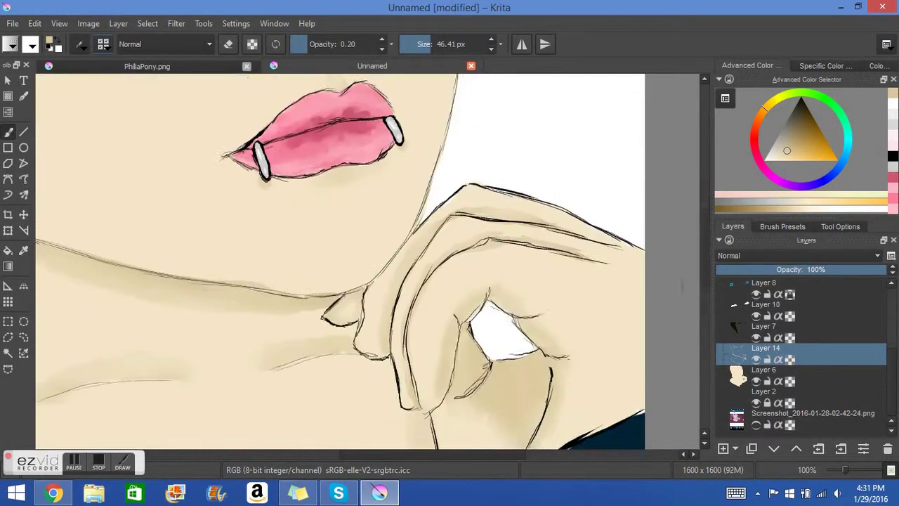
scroll(442, 291, up, 4)
scroll(442, 291, left, 5)
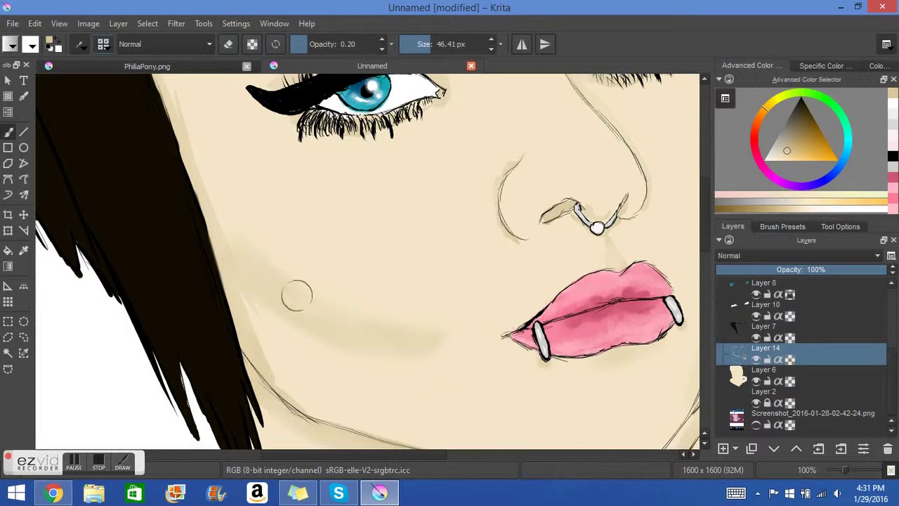
scroll(327, 268, down, 3)
Soften the cheek contour with a 46.41 px eraser at 0.20 opacity.
key(e)
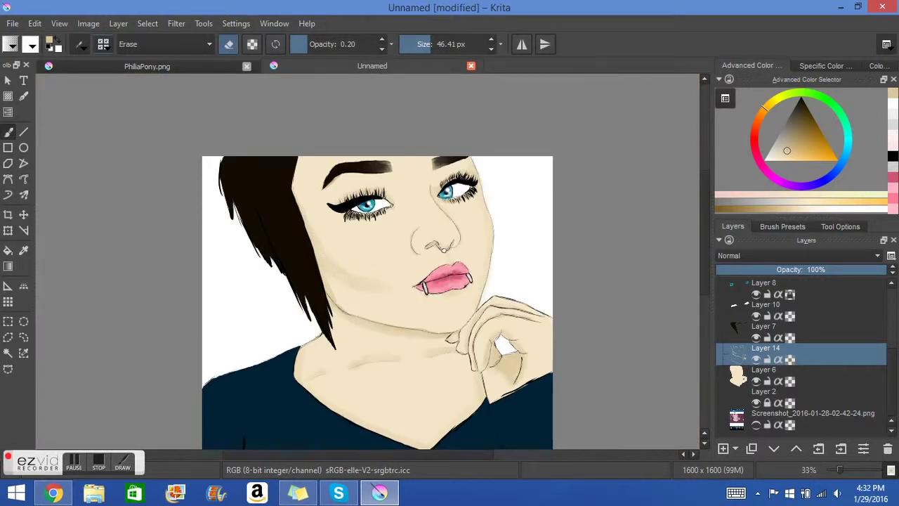
scroll(386, 284, down, 2)
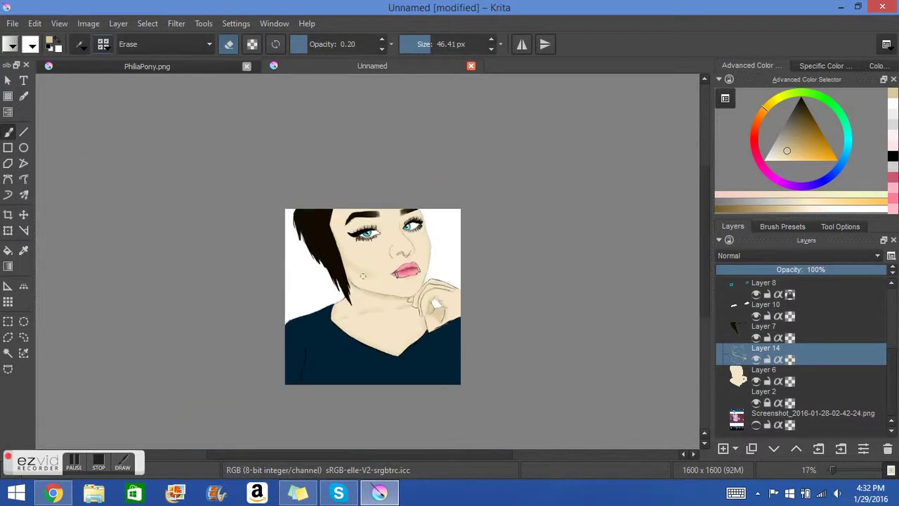
scroll(373, 331, up, 2)
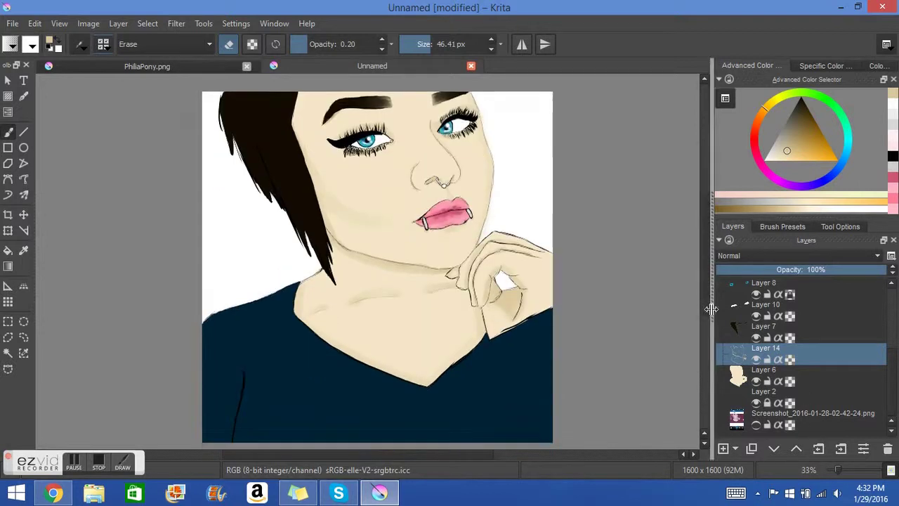
Duplicate the hair layer, Layer 7, and choose light pink as the painting colour.
scroll(735, 356, up, 1)
click(734, 356)
key(ctrl+j)
key(e)
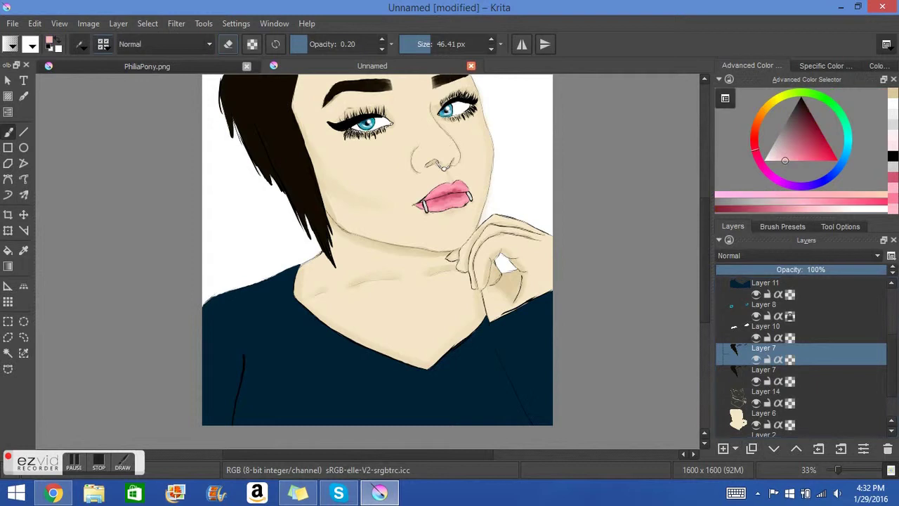
Draw fine light pink strands through the lower hair tips with a 1.04 px brush at 1.00 opacity.
key(F6)
drag(840, 471, 845, 469)
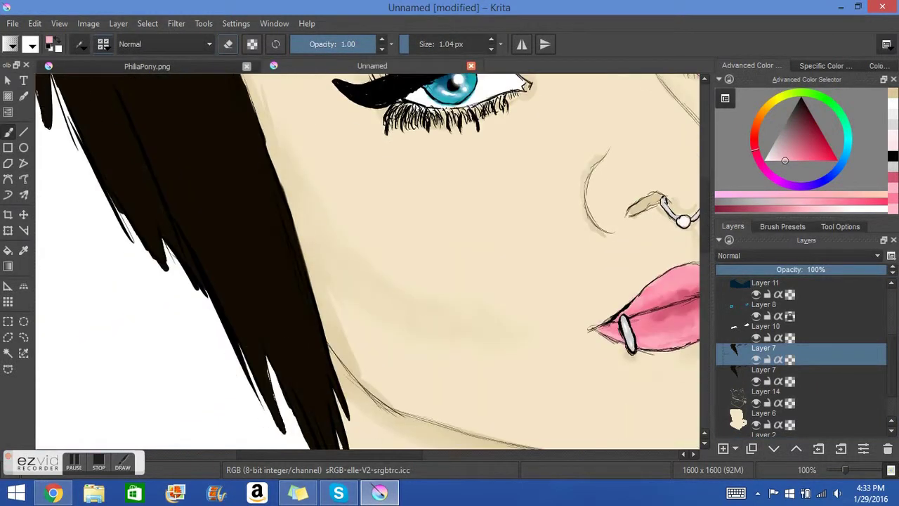
drag(211, 246, 274, 362)
drag(253, 274, 309, 421)
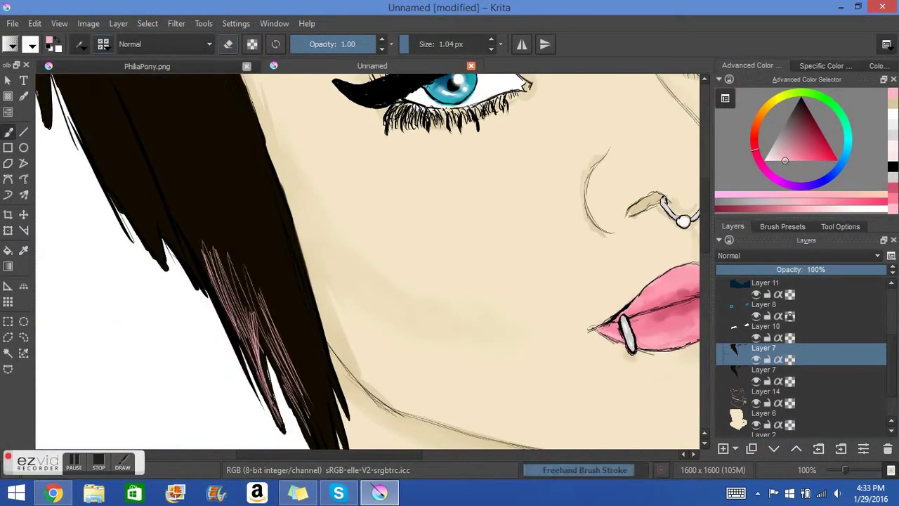
scroll(352, 281, down, 3)
drag(309, 260, 337, 359)
drag(283, 246, 322, 331)
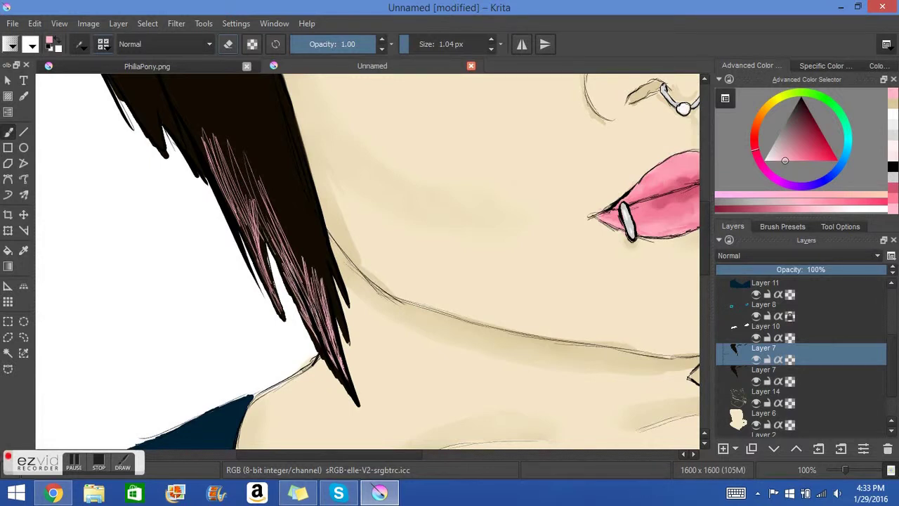
drag(252, 183, 309, 295)
drag(302, 200, 341, 330)
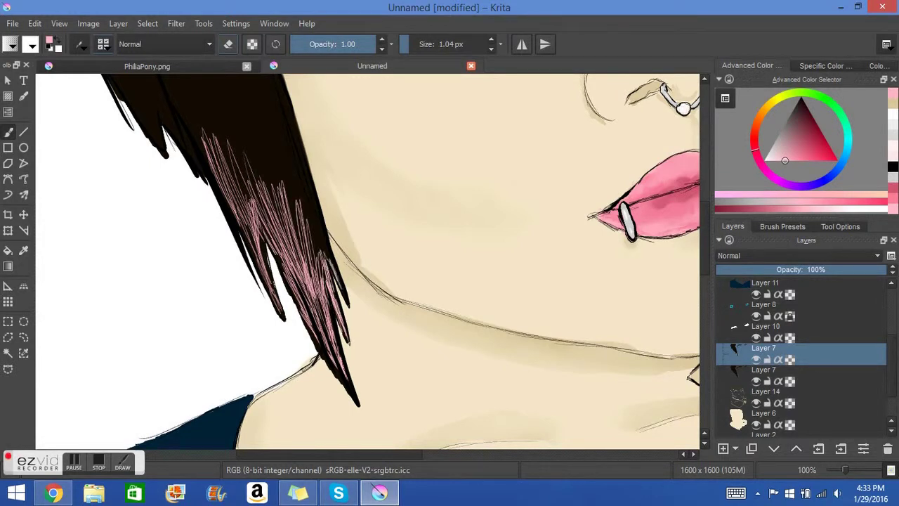
Extend the light pink strands up through the lower hair section beside the jaw, filling the dark gaps.
drag(288, 172, 320, 260)
drag(211, 105, 267, 211)
drag(238, 102, 295, 214)
drag(278, 106, 326, 243)
drag(236, 215, 262, 265)
drag(240, 219, 253, 247)
drag(222, 191, 239, 223)
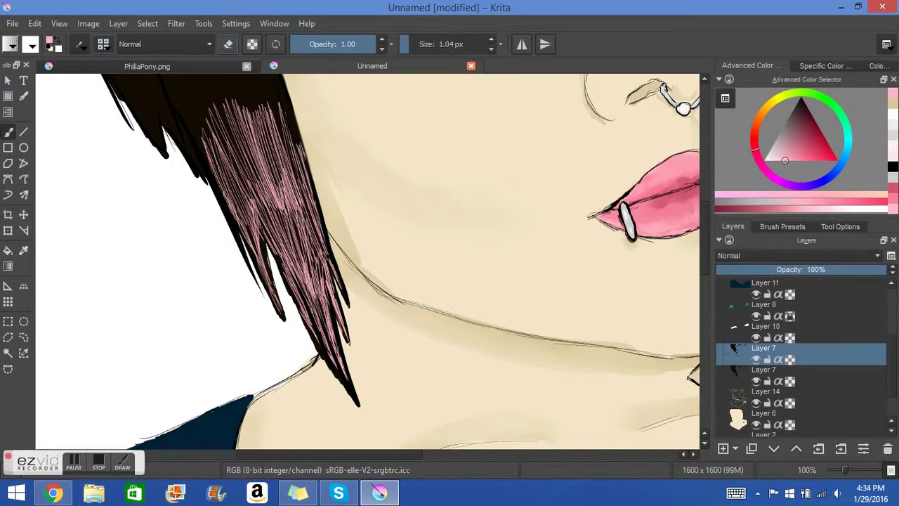
Draw light pink strands up the hair beside the cheek and eye, tapering toward the crown.
scroll(368, 262, up, 3)
drag(151, 99, 211, 274)
drag(187, 77, 239, 253)
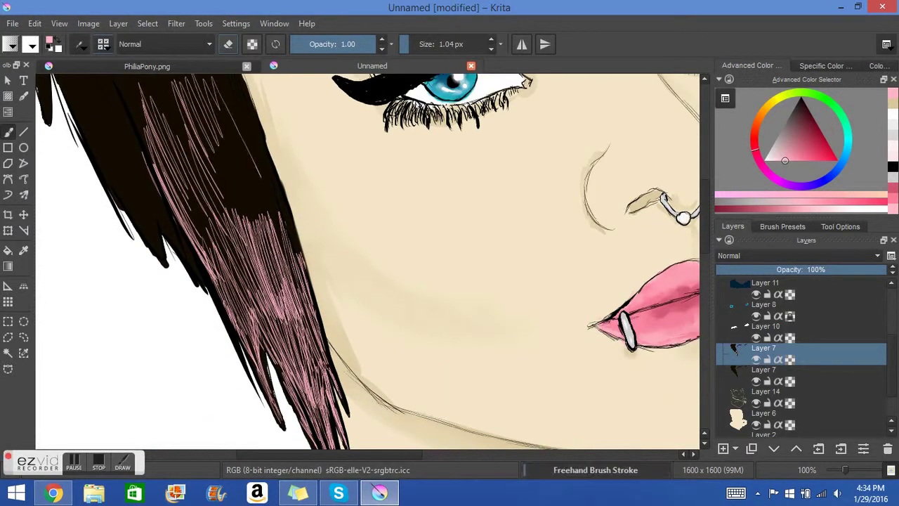
scroll(367, 261, up, 4)
drag(187, 98, 206, 254)
drag(204, 126, 246, 278)
mouse_move(211, 267)
mouse_down()
mouse_move(285, 394)
mouse_move(232, 386)
mouse_up()
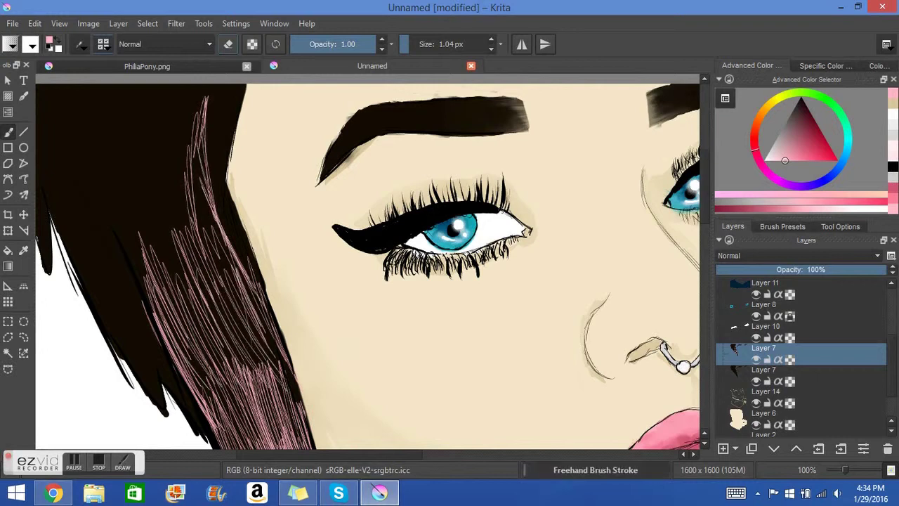
drag(232, 281, 295, 383)
Add light pink strands to the outer hair locks, away from the face.
drag(148, 217, 204, 307)
drag(124, 236, 163, 311)
drag(69, 232, 131, 337)
drag(83, 250, 159, 400)
drag(94, 283, 158, 390)
drag(148, 340, 198, 419)
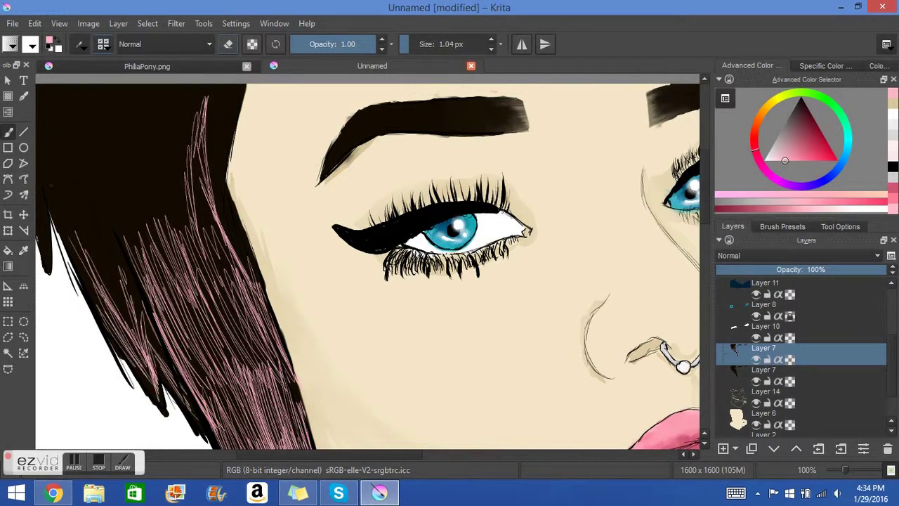
drag(56, 175, 141, 319)
drag(91, 156, 144, 310)
drag(92, 249, 137, 330)
Layer darker pink strands over the light pink in the lower hair and tips with the 1.04 px brush.
key(minus)
key(minus)
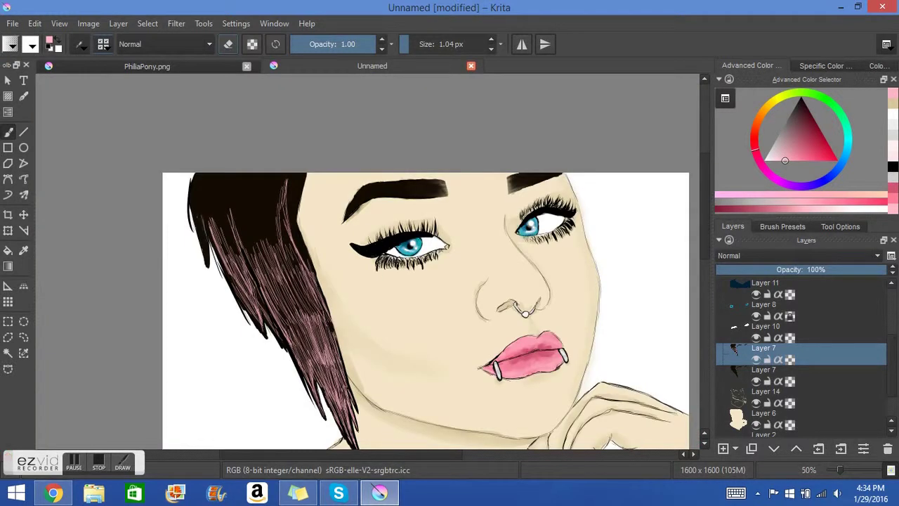
drag(839, 470, 848, 474)
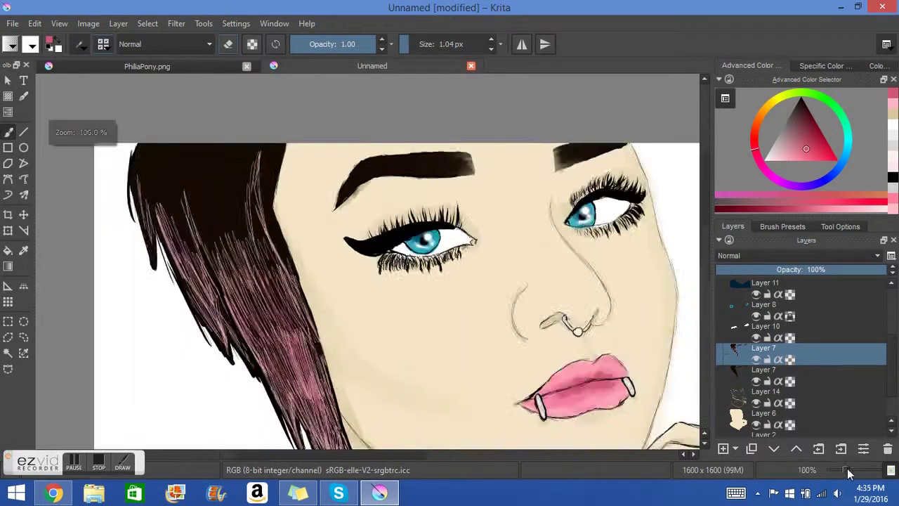
key(1)
scroll(366, 260, down, 3)
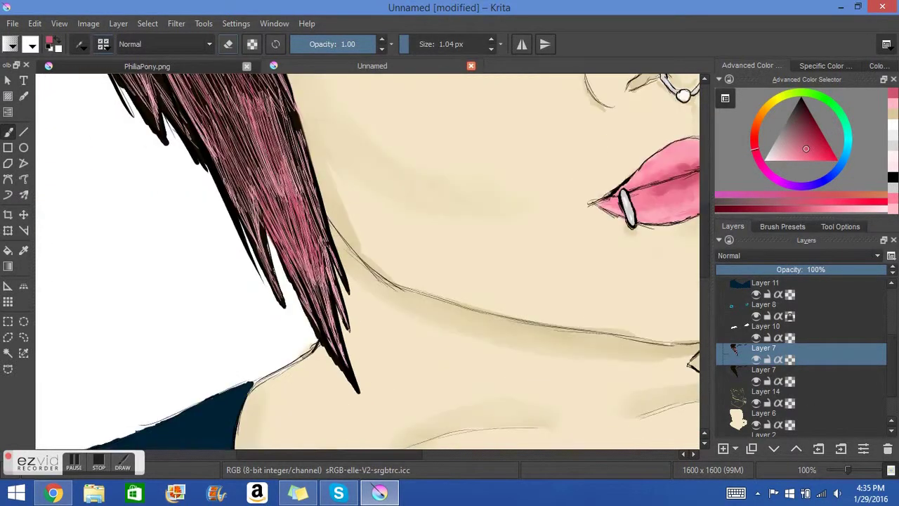
drag(329, 272, 340, 306)
drag(305, 210, 322, 254)
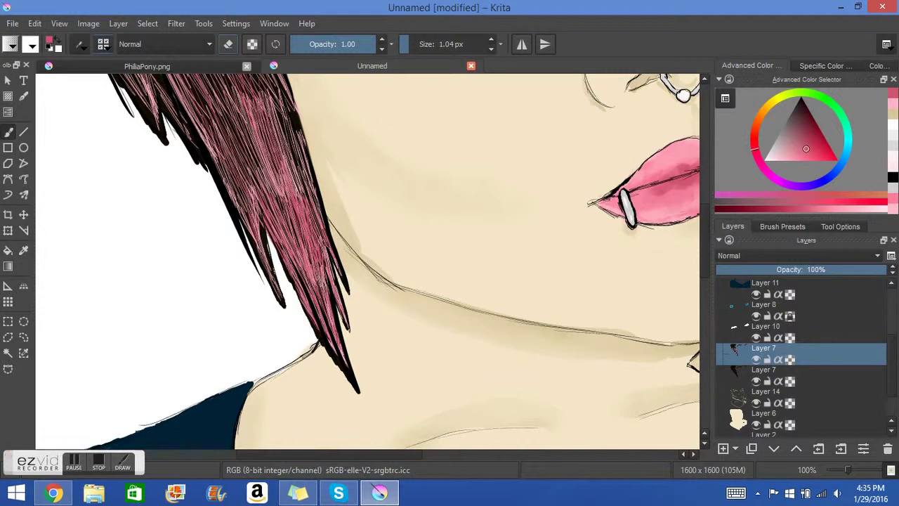
drag(270, 270, 277, 292)
drag(214, 145, 225, 172)
mouse_move(196, 119)
mouse_down()
mouse_move(243, 204)
mouse_move(274, 202)
mouse_up()
mouse_move(223, 118)
mouse_down()
mouse_move(288, 211)
mouse_move(265, 175)
mouse_move(283, 176)
mouse_up()
mouse_move(271, 102)
mouse_down()
mouse_move(308, 186)
mouse_move(288, 138)
mouse_up()
Fill the hair beside the cheek with dense darker pink strands.
scroll(366, 260, up, 3)
drag(149, 194, 210, 293)
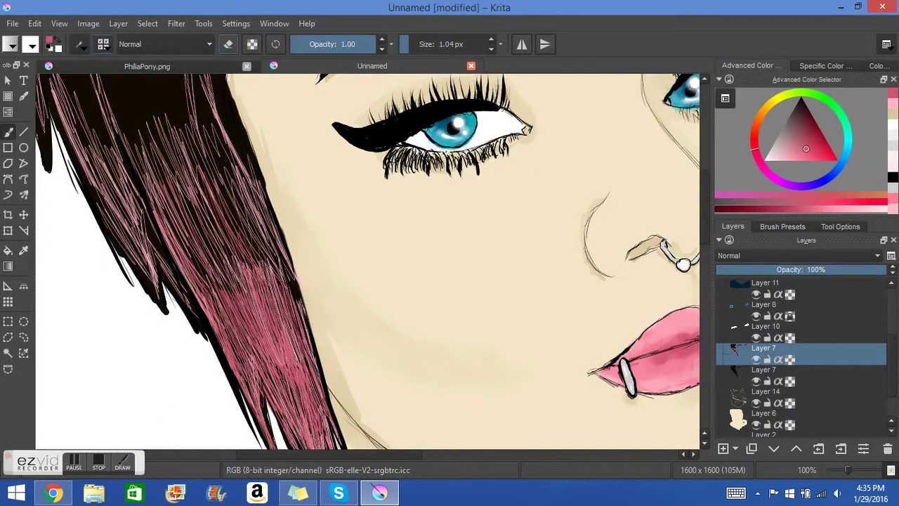
drag(189, 249, 208, 288)
drag(163, 170, 246, 274)
drag(186, 183, 257, 281)
mouse_move(214, 184)
mouse_down()
mouse_move(282, 286)
mouse_move(280, 265)
mouse_up()
drag(286, 271, 299, 291)
drag(164, 215, 227, 297)
Draw tapering darker pink strands from the hair beside the eye up toward the crown.
drag(124, 91, 161, 181)
mouse_move(146, 81)
mouse_down()
mouse_move(187, 185)
mouse_move(211, 204)
mouse_up()
scroll(366, 259, up, 3)
drag(190, 92, 211, 259)
drag(206, 108, 246, 267)
drag(160, 121, 192, 234)
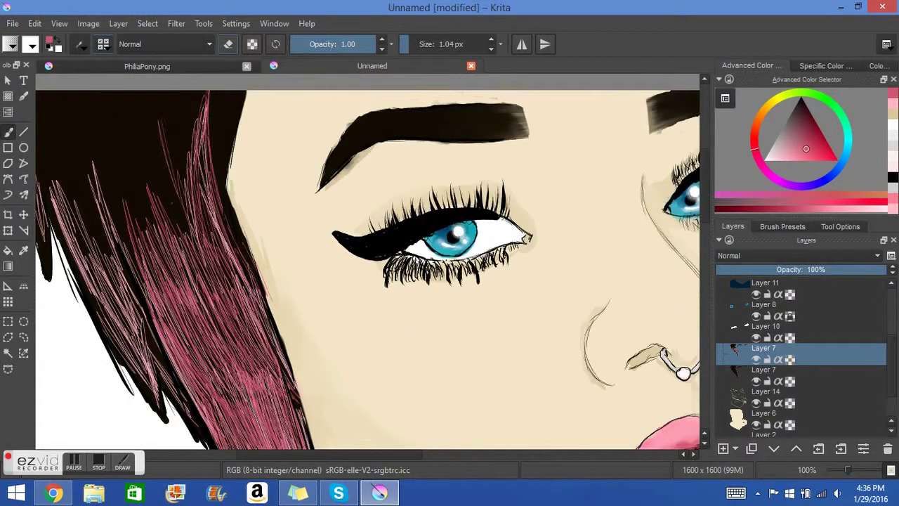
drag(159, 91, 167, 173)
drag(151, 127, 178, 257)
drag(149, 166, 190, 281)
Layer darker pink strands through the outer hair lock, from its upper tapering streaks down to its pointed ends.
drag(106, 121, 137, 253)
drag(104, 181, 132, 270)
drag(116, 244, 162, 356)
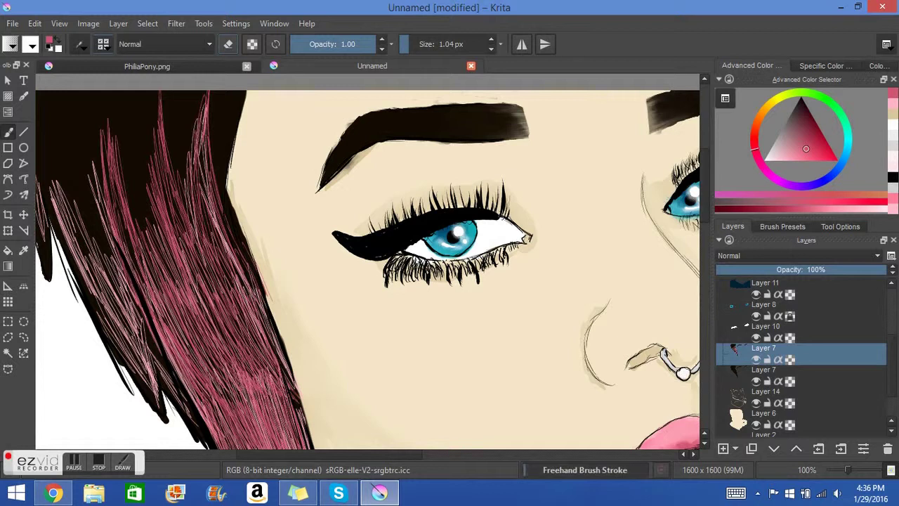
scroll(365, 259, down, 4)
scroll(365, 260, left, 2)
drag(166, 144, 221, 239)
drag(206, 217, 239, 271)
drag(230, 234, 278, 295)
drag(166, 116, 215, 219)
drag(173, 75, 198, 145)
Add darker pink strands to the outermost hair lock and the upper hair roots, blending them into the black.
scroll(365, 260, up, 3)
drag(295, 163, 325, 249)
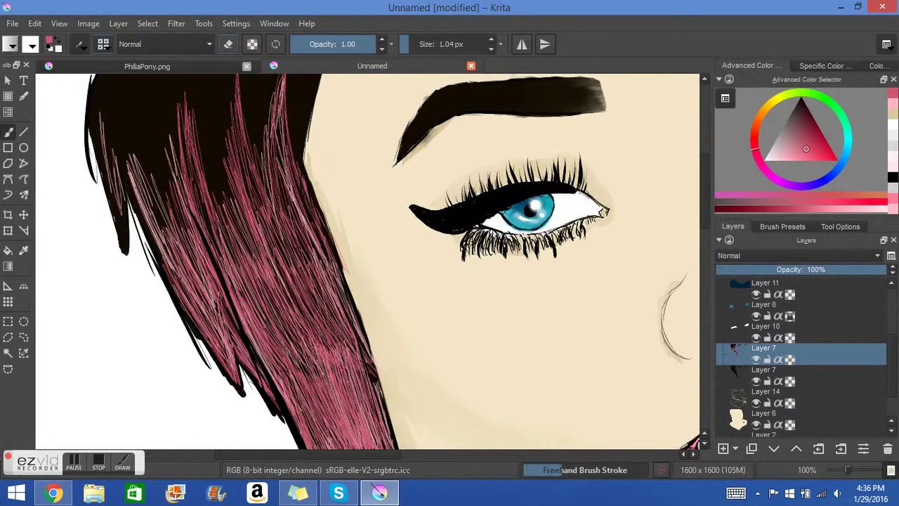
drag(123, 97, 155, 239)
drag(135, 140, 180, 256)
drag(152, 76, 194, 232)
drag(117, 134, 128, 243)
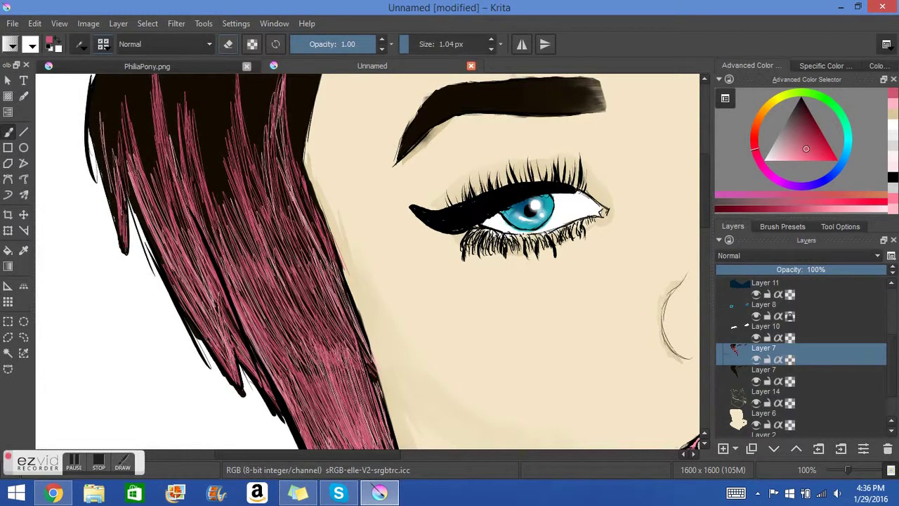
drag(104, 101, 125, 228)
drag(90, 76, 111, 173)
drag(92, 97, 116, 187)
key(minus)
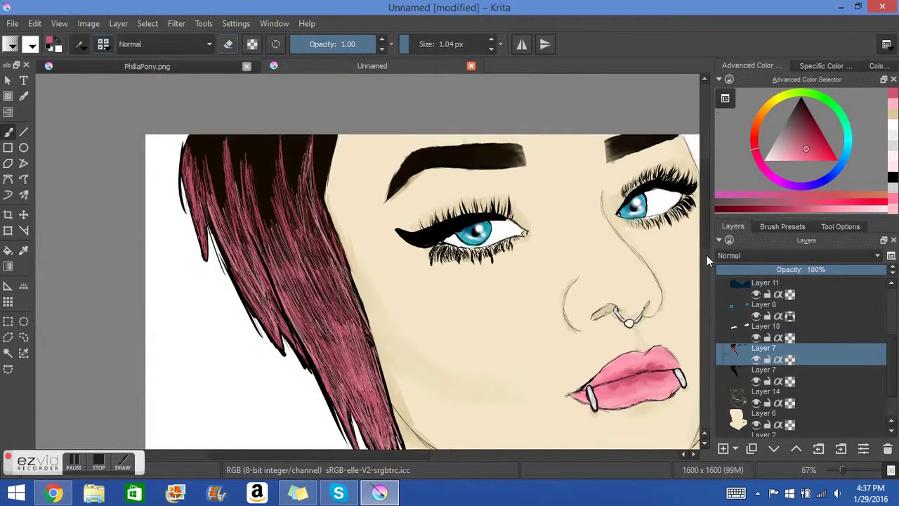
Draw long medium-pink strands through the hair beside the face, from the upper roots down past the eye.
scroll(422, 260, down, 3)
drag(309, 165, 354, 255)
drag(308, 168, 339, 295)
mouse_move(298, 119)
mouse_down()
mouse_move(351, 215)
mouse_move(291, 220)
mouse_move(307, 230)
mouse_up()
scroll(421, 260, up, 3)
drag(302, 108, 317, 212)
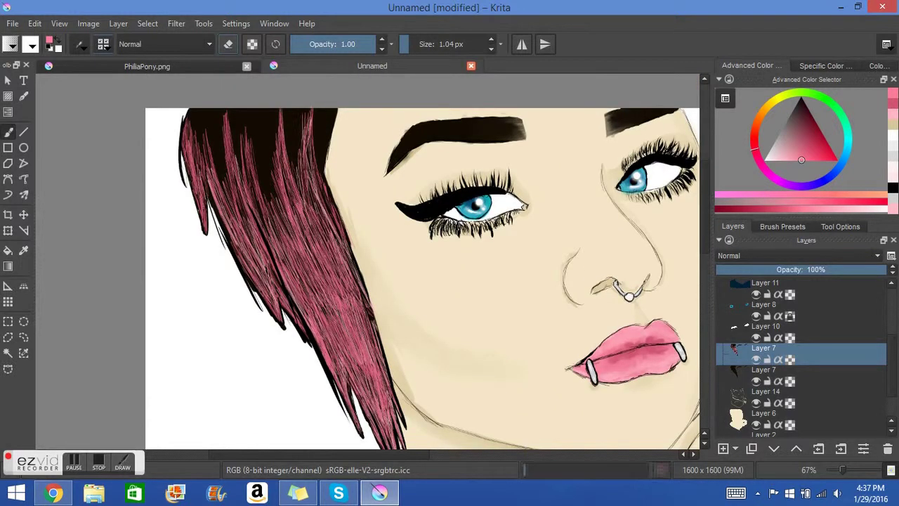
drag(315, 169, 337, 236)
Add medium-pink strands through the middle and outer hair locks, up to the outermost roots at the canvas edge.
drag(262, 187, 293, 248)
drag(245, 123, 291, 315)
drag(243, 238, 275, 313)
drag(222, 113, 252, 238)
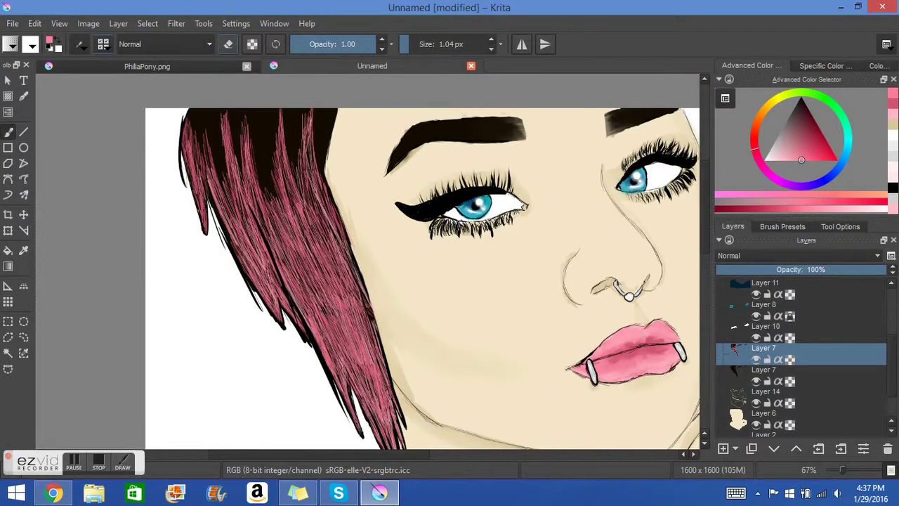
drag(225, 171, 235, 222)
drag(203, 130, 232, 232)
drag(202, 109, 208, 167)
drag(193, 133, 206, 208)
drag(189, 108, 201, 185)
drag(187, 108, 193, 164)
key(minus)
key(minus)
key(minus)
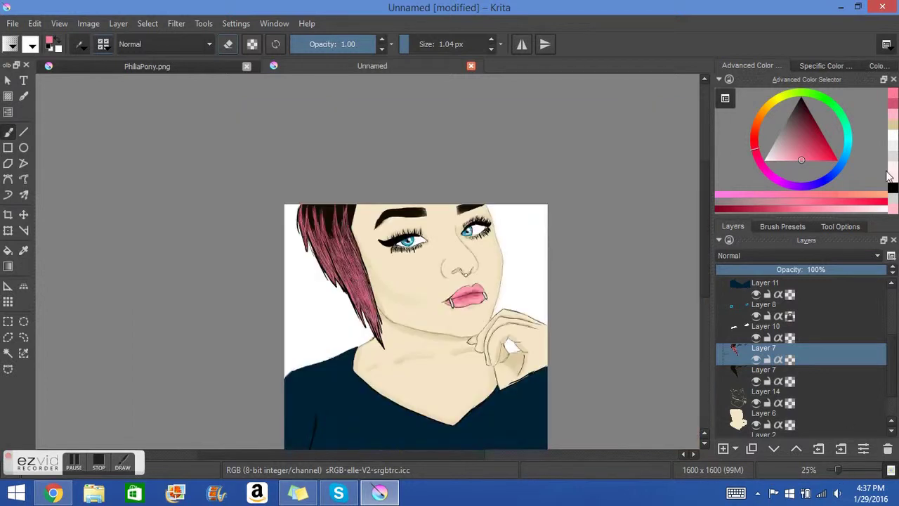
Draw light pink highlight strands through the main hair lock, its lower tips and the outer lock.
click(797, 196)
key(plus)
key(plus)
key(plus)
drag(308, 226, 355, 336)
drag(279, 246, 312, 313)
drag(356, 316, 381, 396)
drag(336, 361, 349, 392)
drag(246, 221, 260, 257)
drag(228, 217, 256, 277)
drag(231, 234, 255, 283)
Layer more light pink highlight strands along the main hair lock, from its middle down to the pointed tip.
drag(293, 247, 338, 338)
drag(316, 281, 364, 385)
drag(372, 384, 384, 426)
scroll(384, 422, down, 2)
drag(338, 268, 383, 350)
drag(301, 215, 321, 276)
drag(277, 187, 321, 268)
drag(307, 186, 354, 286)
Add dark crimson strands to the main lock, the outer lock and the area between them for depth.
click(817, 131)
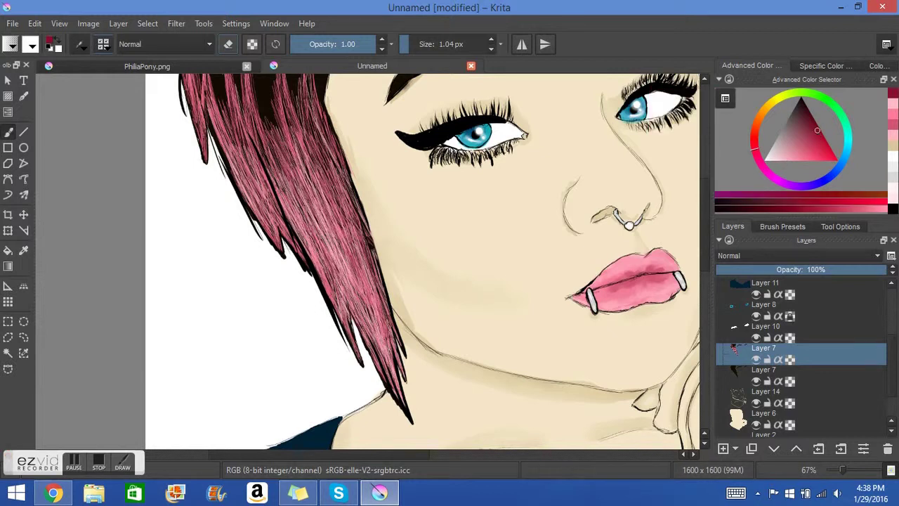
key(minus)
key(minus)
key(plus)
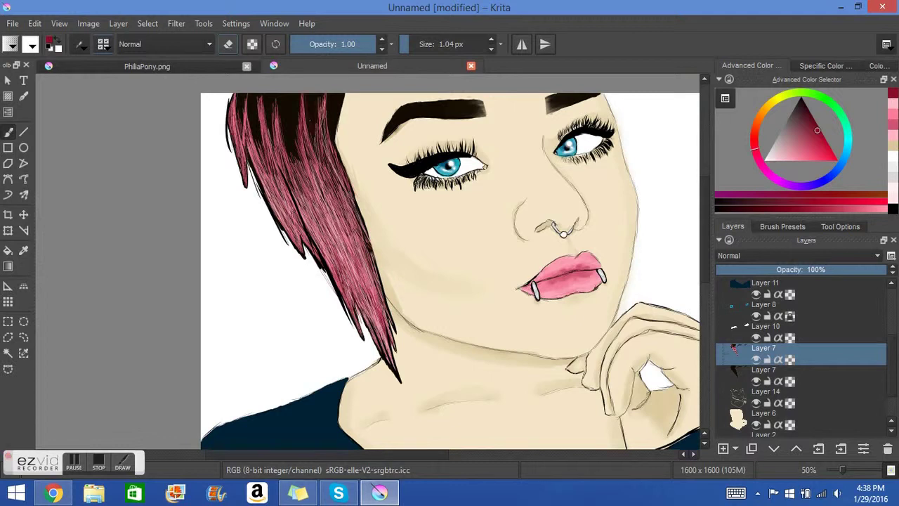
drag(306, 204, 350, 294)
drag(239, 130, 243, 150)
mouse_move(277, 176)
mouse_down()
mouse_move(305, 234)
mouse_move(293, 218)
mouse_up()
key(minus)
Brush pale pink highlight strands along the main lock beside the cheek and up through the upper hair.
click(755, 125)
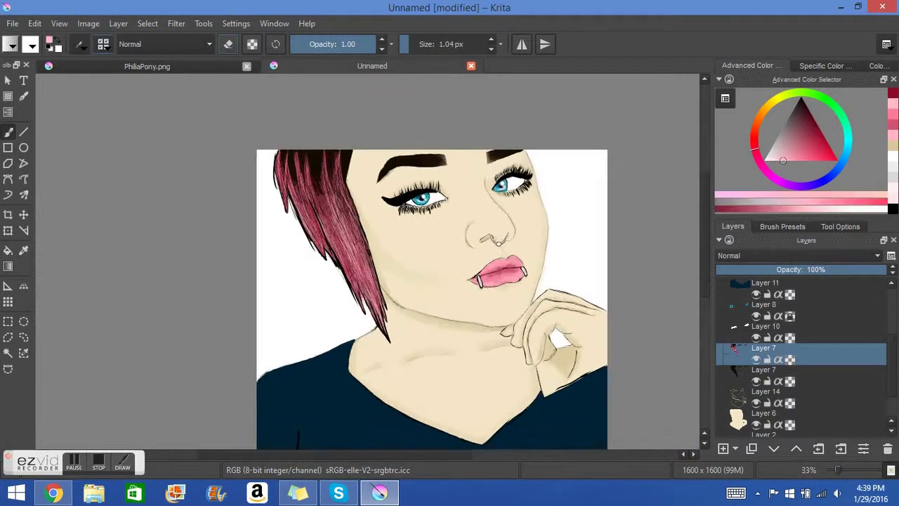
click(845, 475)
drag(302, 194, 357, 290)
mouse_move(331, 198)
mouse_down()
mouse_move(379, 299)
mouse_move(375, 272)
mouse_up()
drag(342, 184, 372, 254)
drag(343, 224, 374, 284)
drag(278, 150, 320, 222)
drag(295, 95, 322, 211)
mouse_move(288, 145)
mouse_down()
mouse_move(308, 195)
mouse_move(294, 240)
mouse_up()
scroll(366, 341, down, 3)
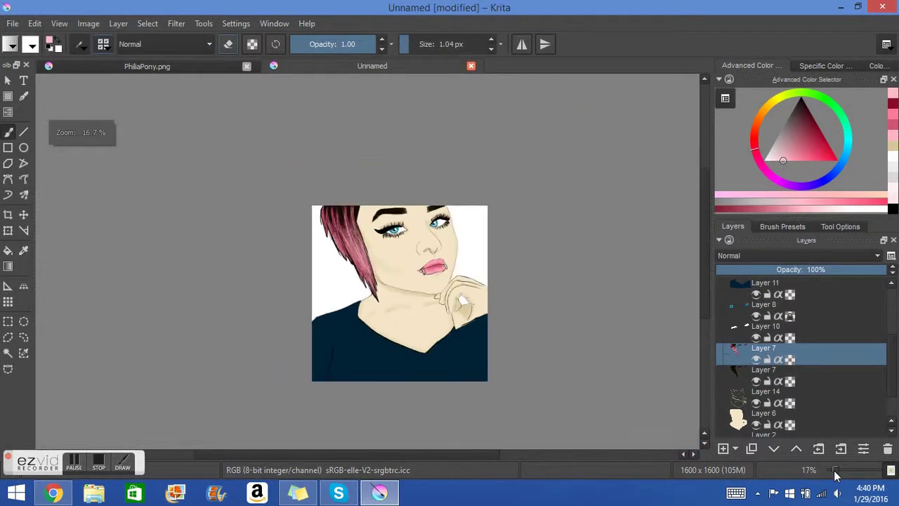
scroll(366, 340, up, 5)
key(e)
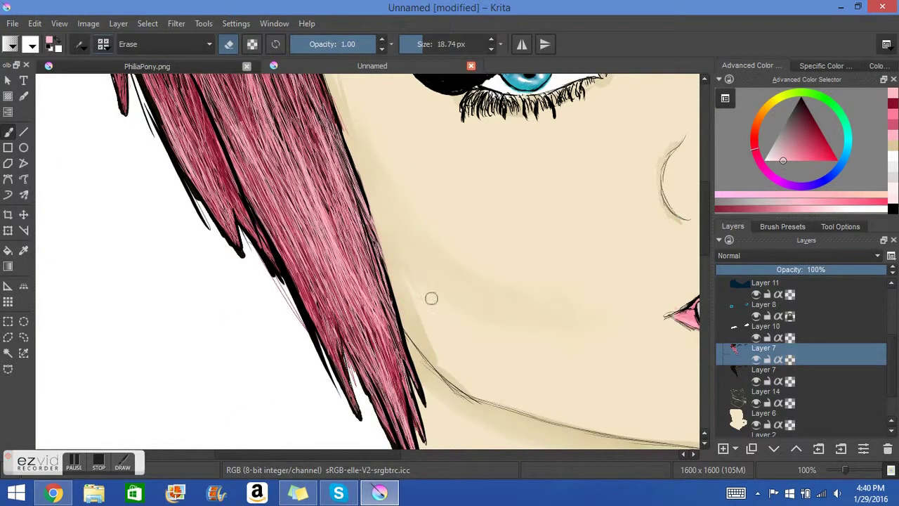
scroll(431, 299, down, 4)
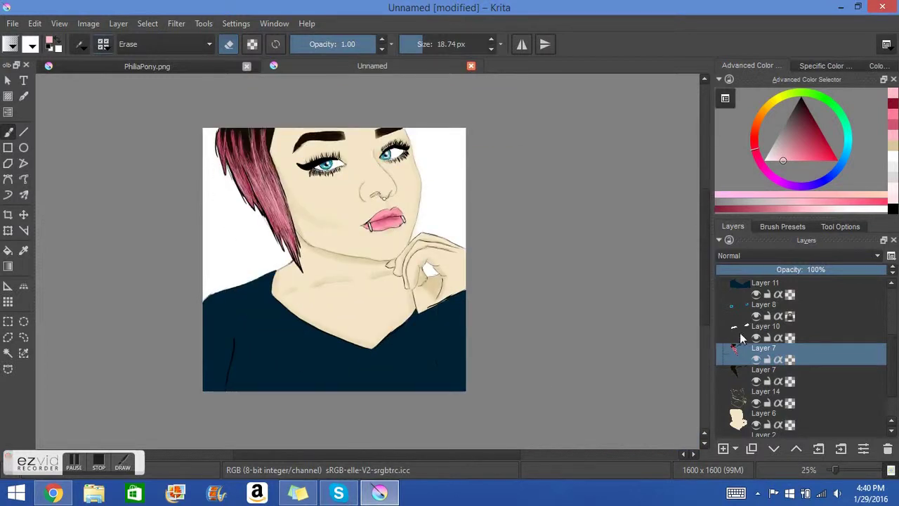
Add a new layer above the eye whites' layer and shade both eye whites with near-black at 0.20 opacity.
click(738, 336)
click(723, 448)
click(797, 103)
click(104, 44)
click(414, 77)
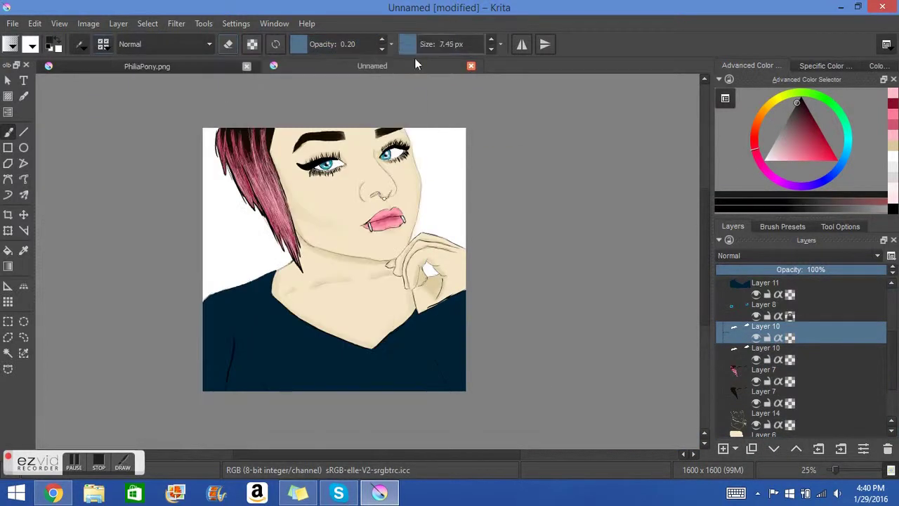
scroll(379, 243, up, 4)
drag(351, 176, 351, 386)
mouse_move(211, 176)
mouse_down()
mouse_move(275, 170)
mouse_move(246, 181)
mouse_up()
mouse_move(492, 114)
mouse_down()
mouse_move(485, 130)
mouse_move(505, 140)
mouse_up()
Soften the grey shading on both eye whites with a 37.91 px eraser at 0.20 opacity.
key(e)
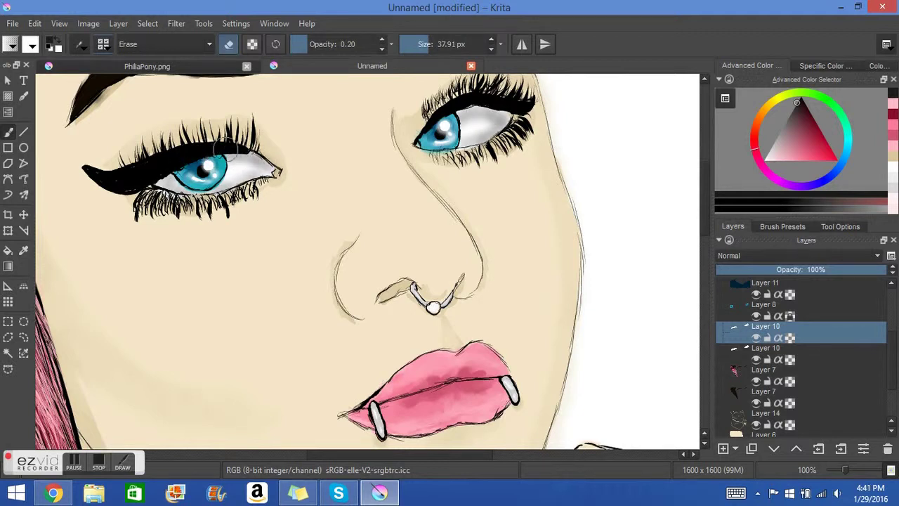
drag(243, 176, 270, 163)
mouse_move(479, 94)
mouse_down()
mouse_move(484, 127)
mouse_move(479, 119)
mouse_up()
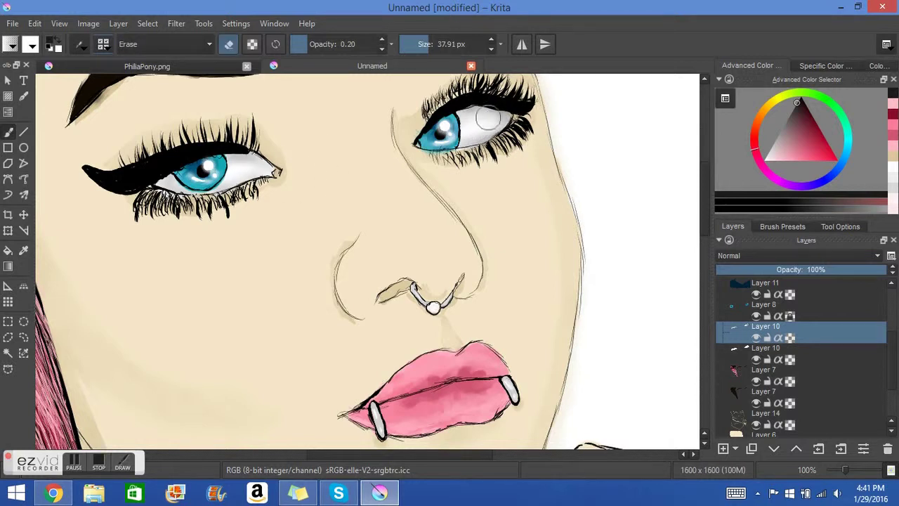
drag(845, 470, 841, 472)
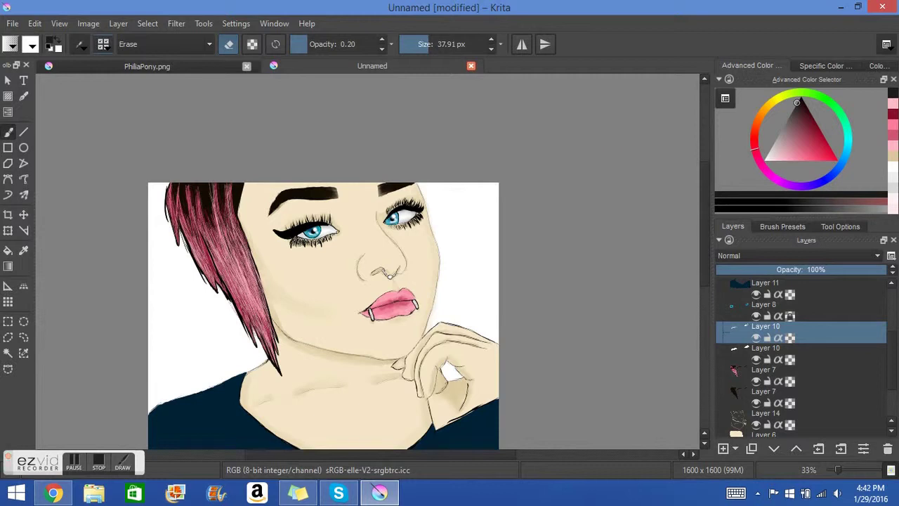
Shade both nostrils on Layer 14 with a darker tan based on the skin colour, using a 10.46 px brush at 0.20 opacity.
scroll(801, 359, down, 3)
click(766, 348)
key(e)
ctrl+click(333, 272)
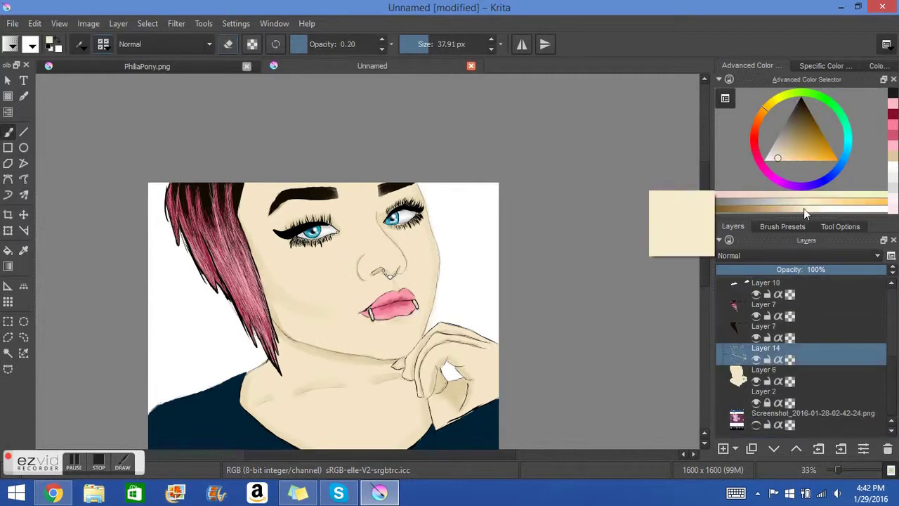
key(1)
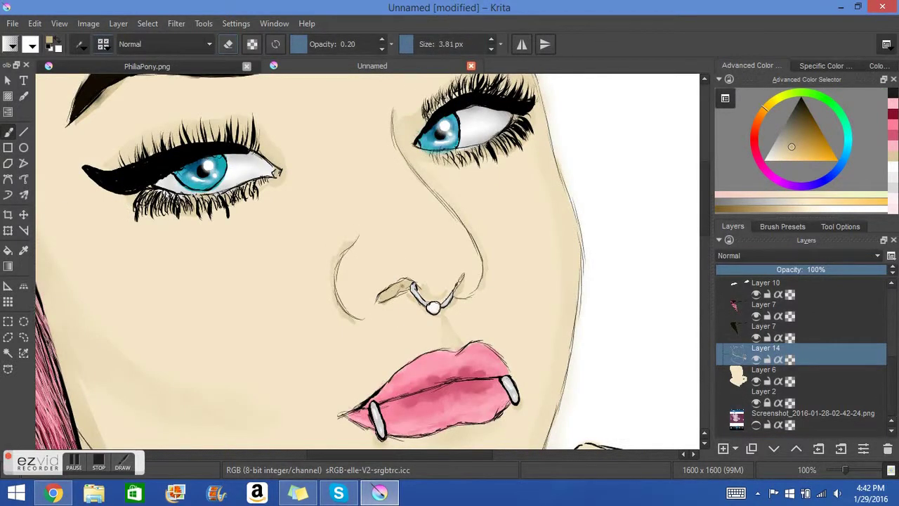
click(418, 44)
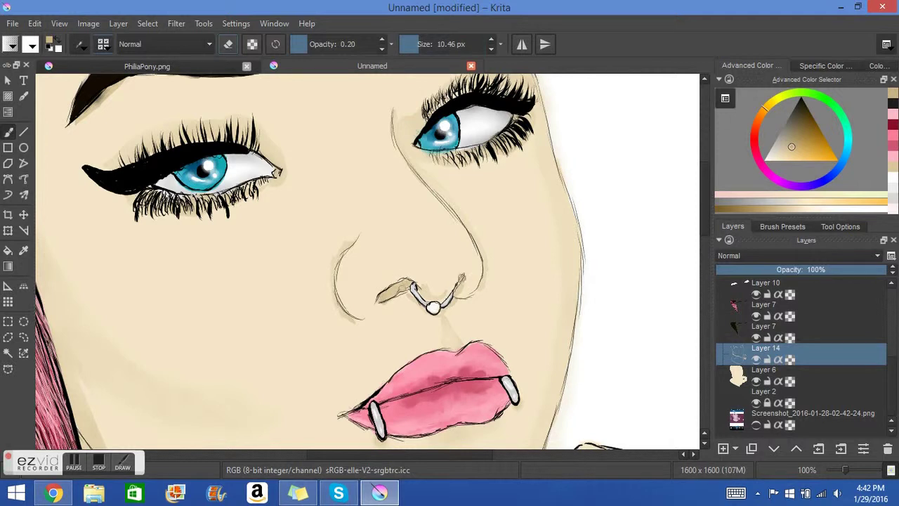
drag(848, 471, 837, 470)
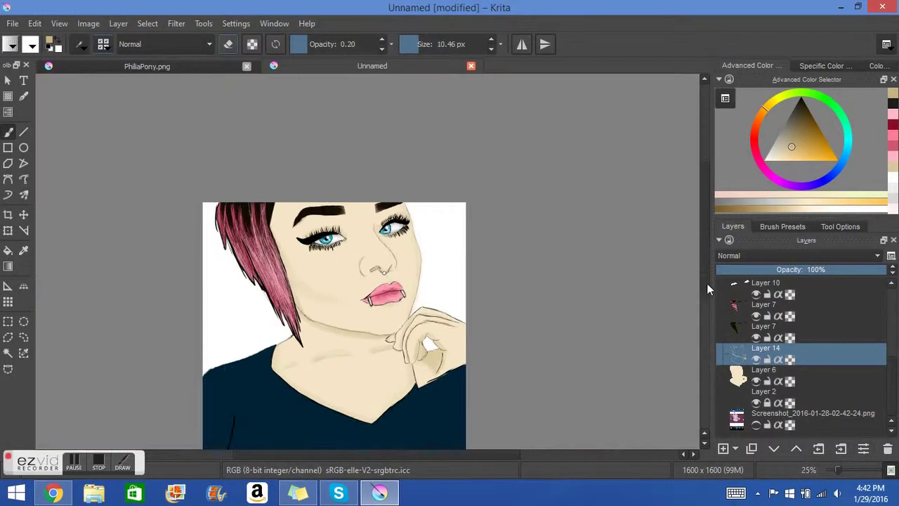